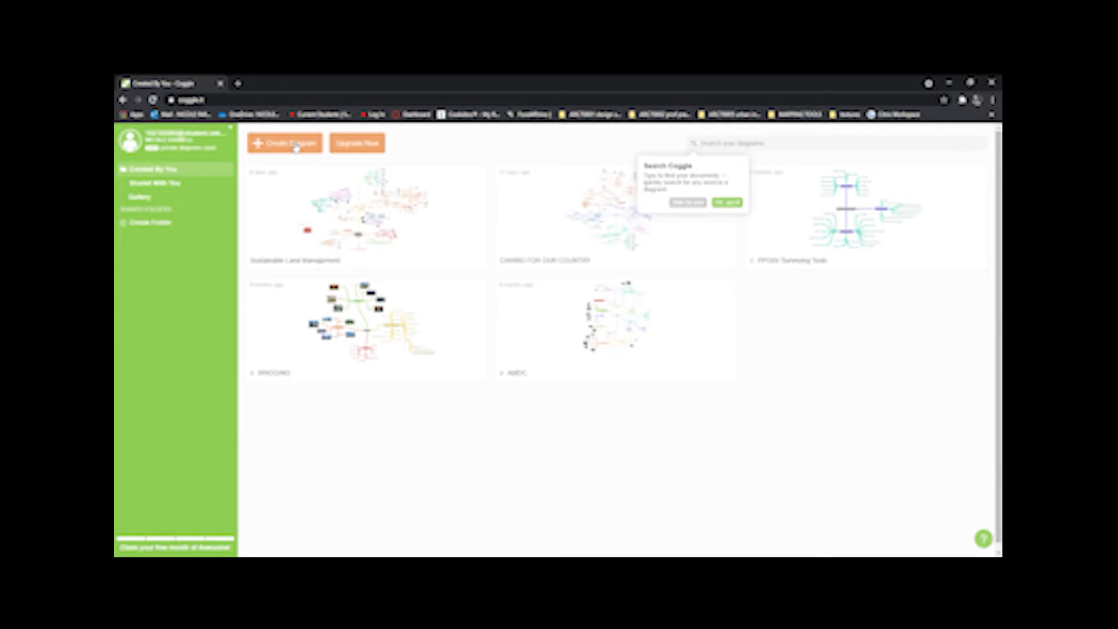
Step: Create a new diagram and set its central text to TITLE
{"action": "left_click", "coordinate": [296, 146]}
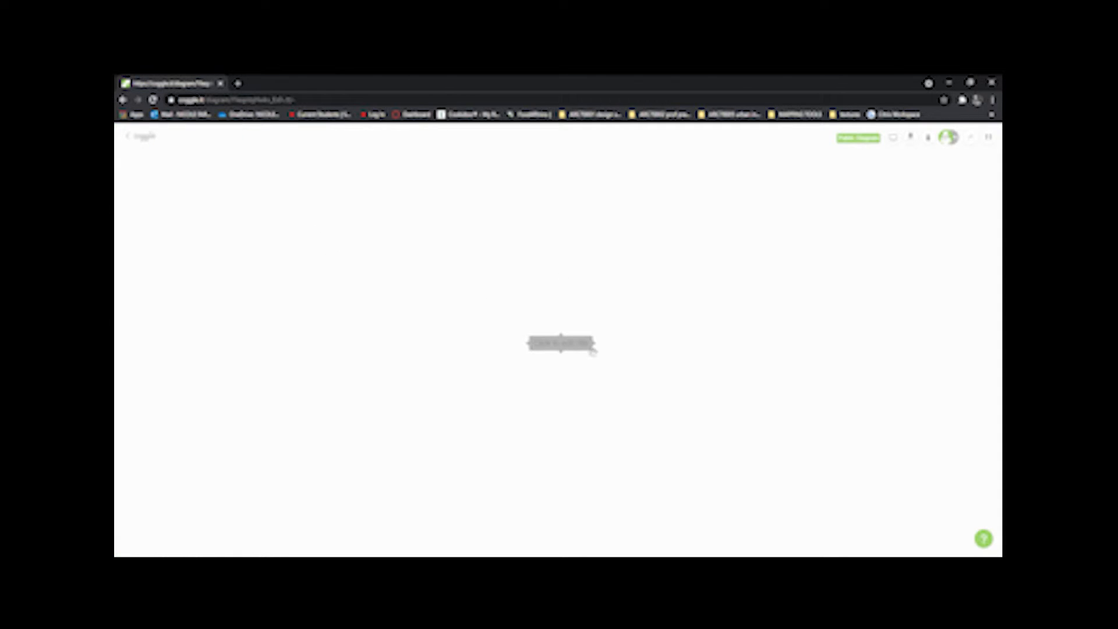
{"action": "left_click", "coordinate": [575, 346]}
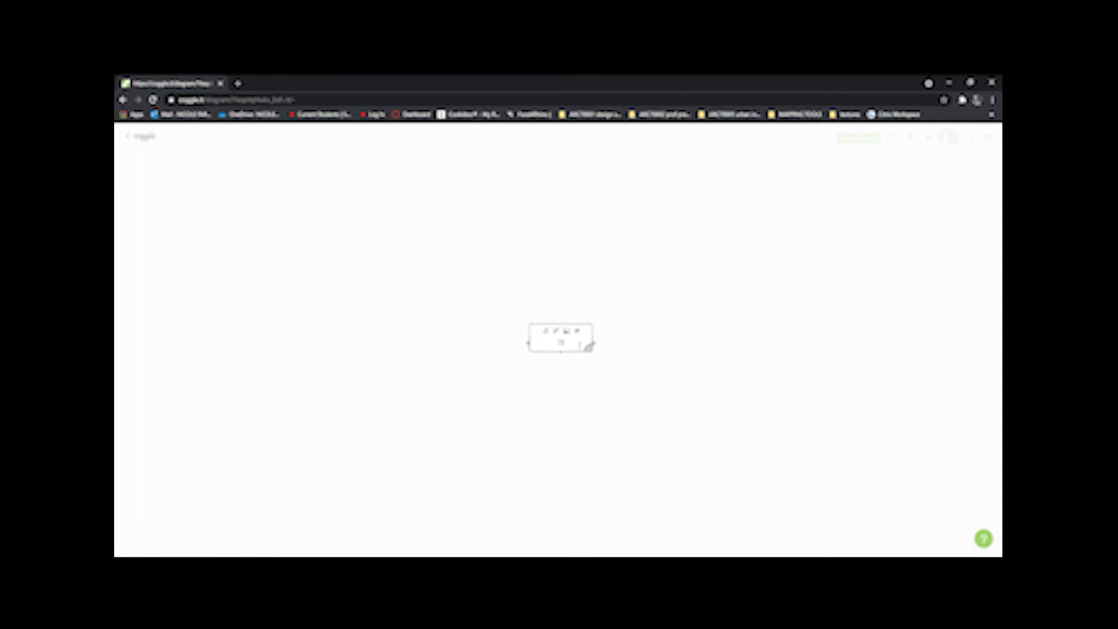
{"action": "left_click", "coordinate": [584, 283]}
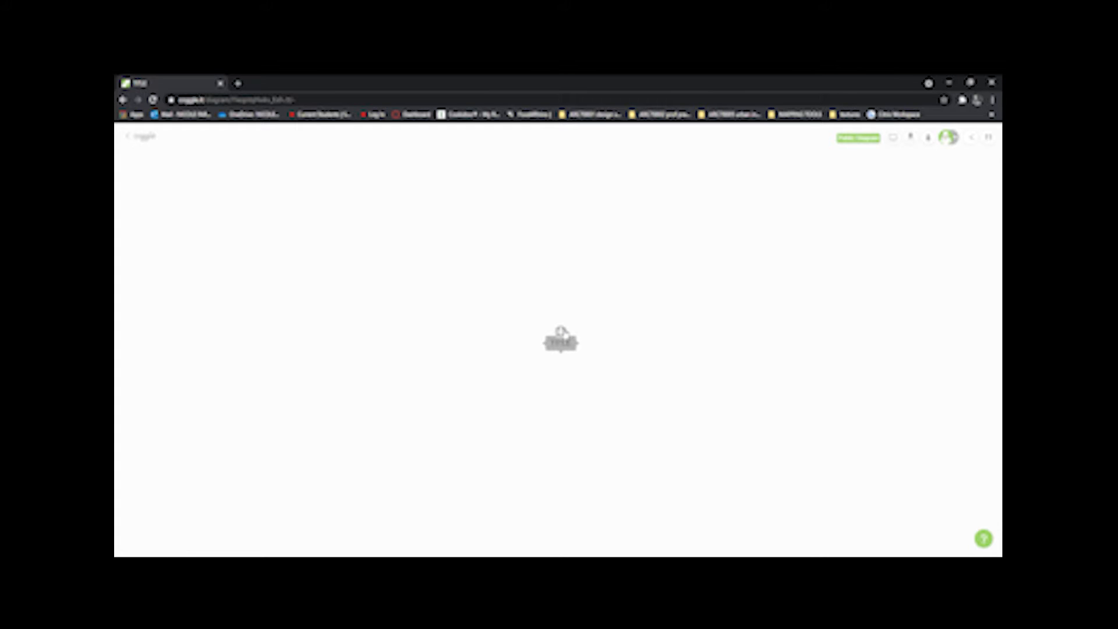
Step: Add three blank branches to the central title: one above, one to its right and one below
{"action": "left_click", "coordinate": [561, 331]}
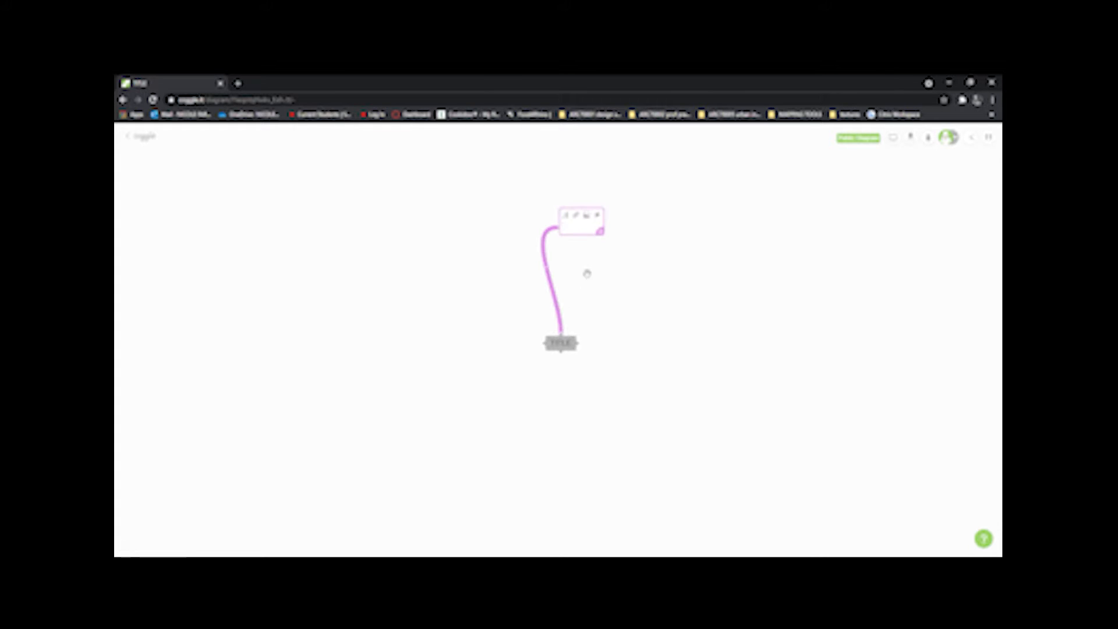
{"action": "left_click", "coordinate": [582, 345]}
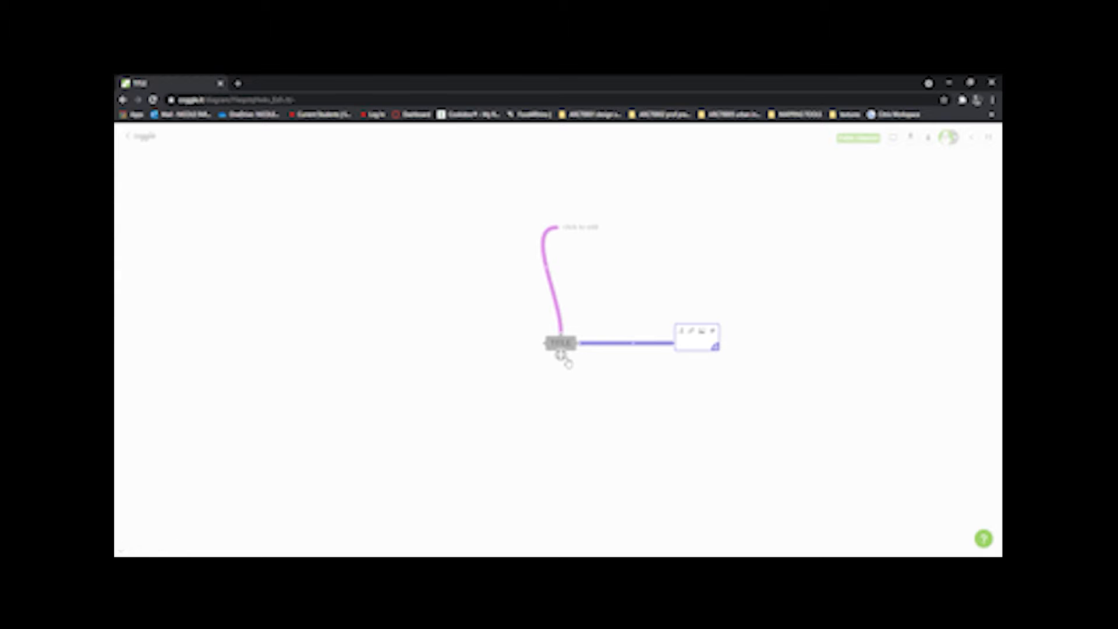
{"action": "left_click", "coordinate": [562, 356]}
{"action": "left_click", "coordinate": [603, 378]}
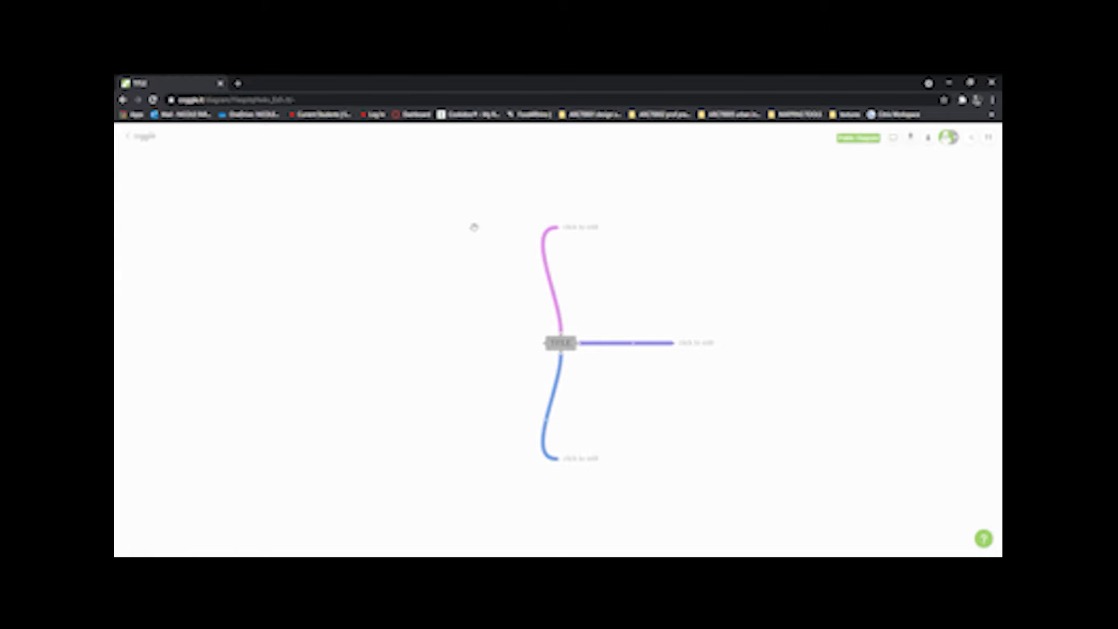
Step: Add four blank sub-branches at the end of the purple branch on the title's right
{"action": "mouse_move", "coordinate": [678, 347]}
{"action": "left_click", "coordinate": [678, 345]}
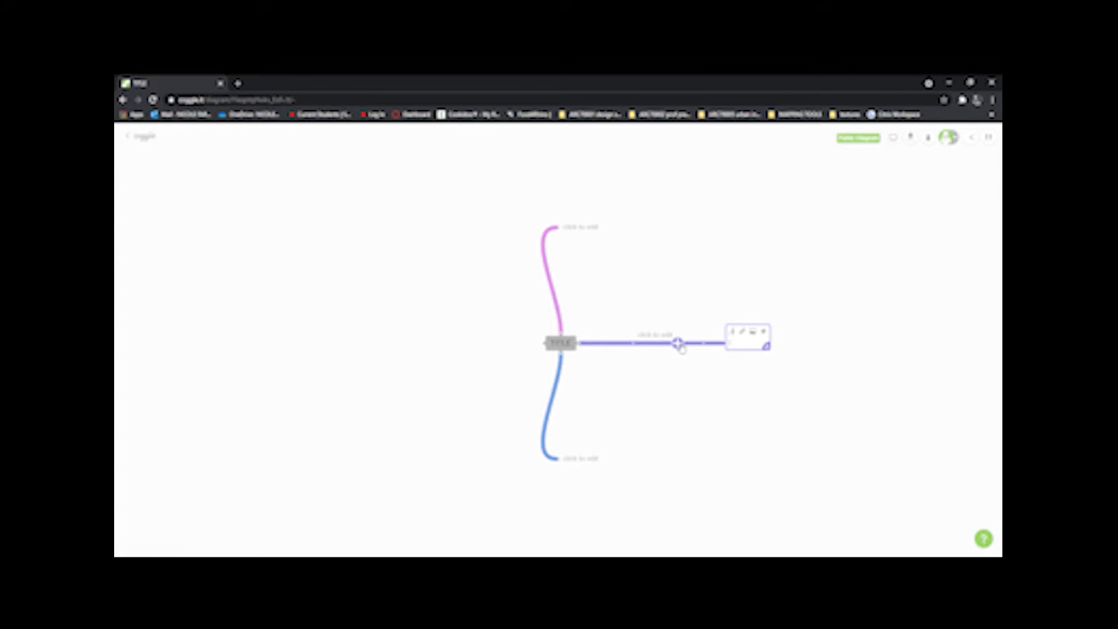
{"action": "left_click", "coordinate": [679, 345]}
{"action": "left_click", "coordinate": [679, 345]}
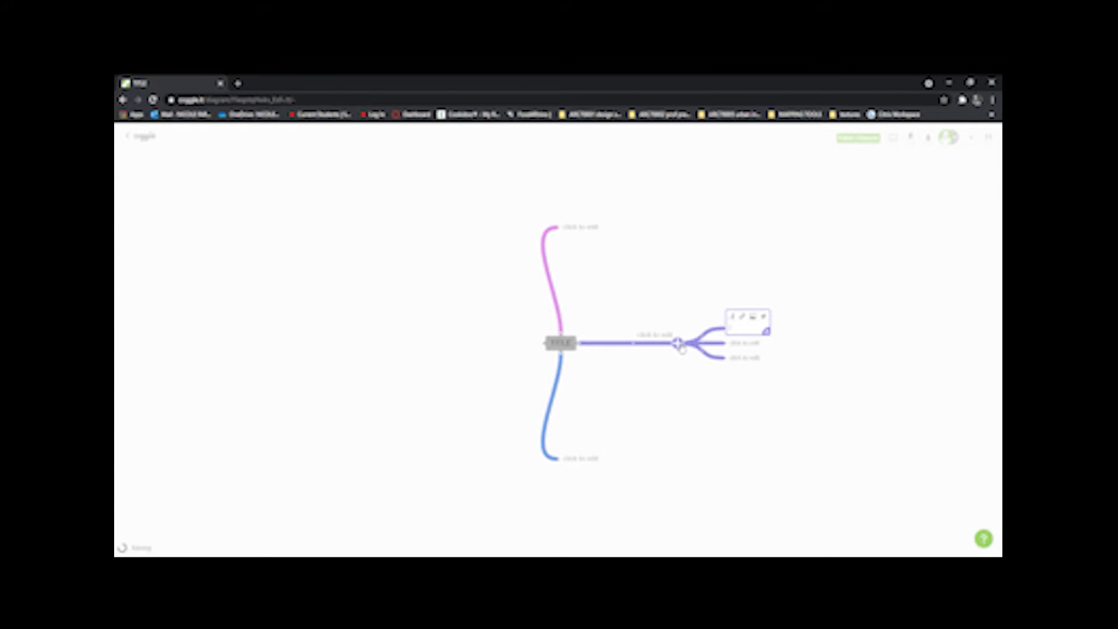
{"action": "left_click", "coordinate": [678, 344]}
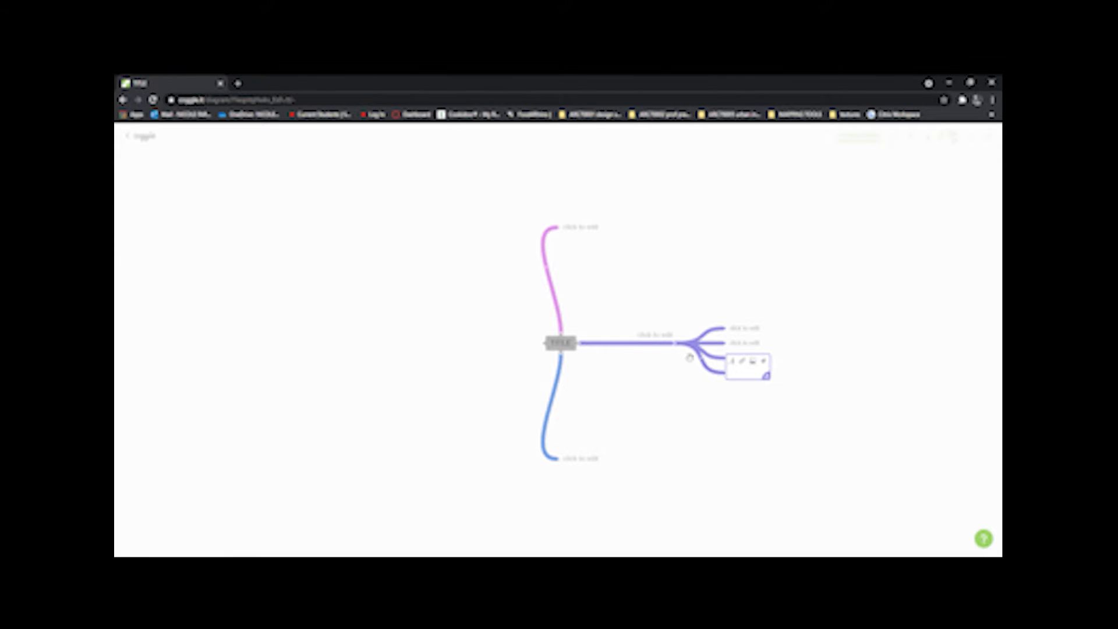
Step: Insert a link to the diagram's own URL in the lowest purple sub-branch, with the link title COGGLE
{"action": "left_click", "coordinate": [466, 100]}
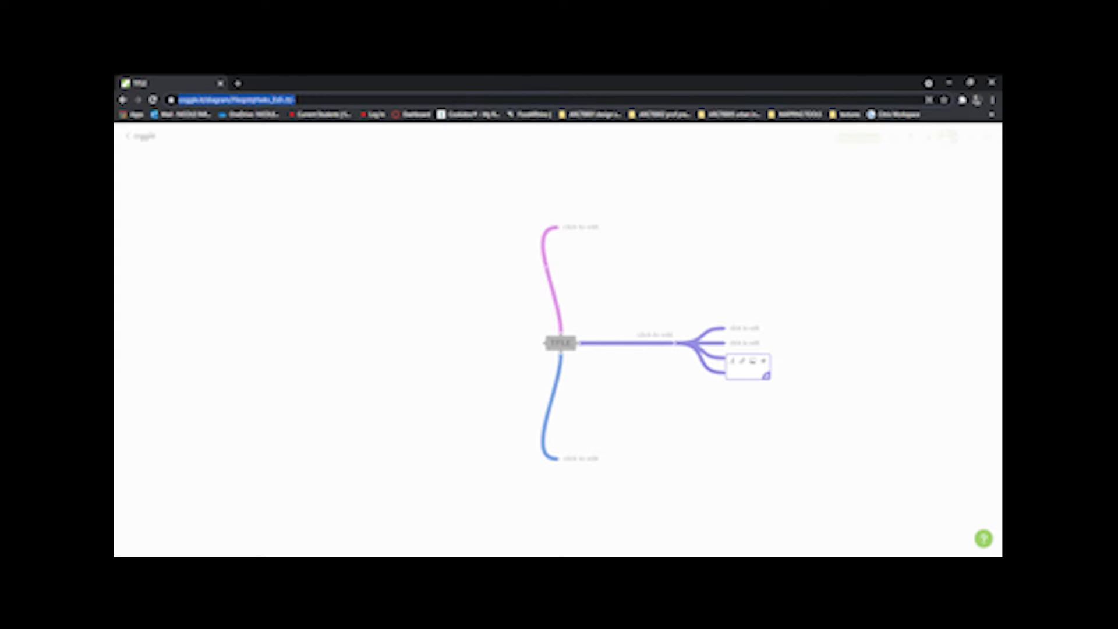
{"action": "left_click", "coordinate": [743, 361]}
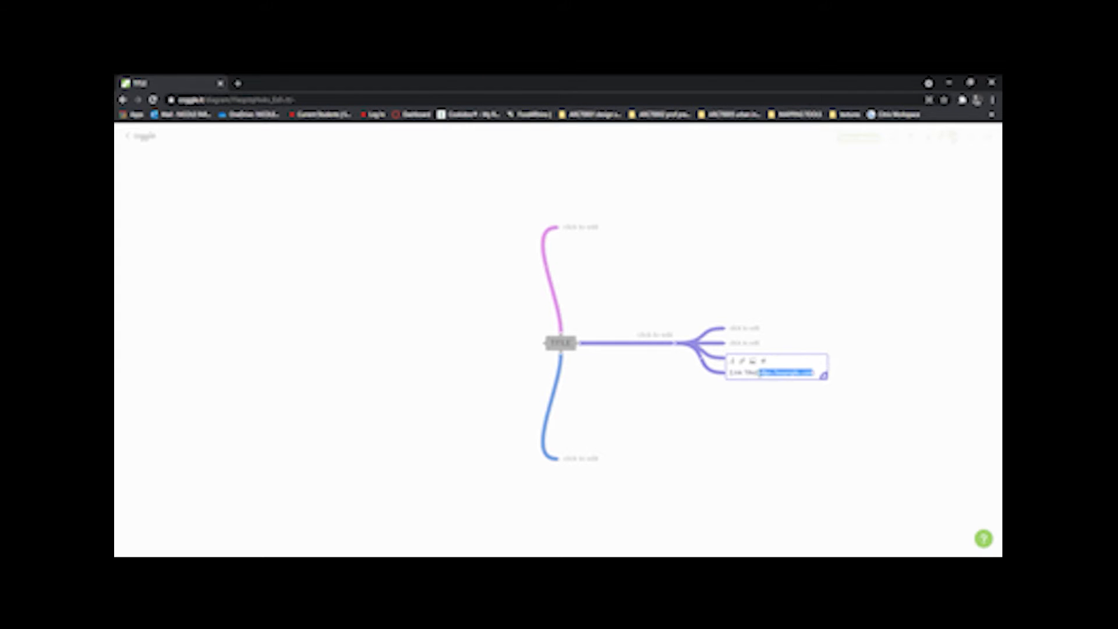
{"action": "key", "text": "ctrl+v"}
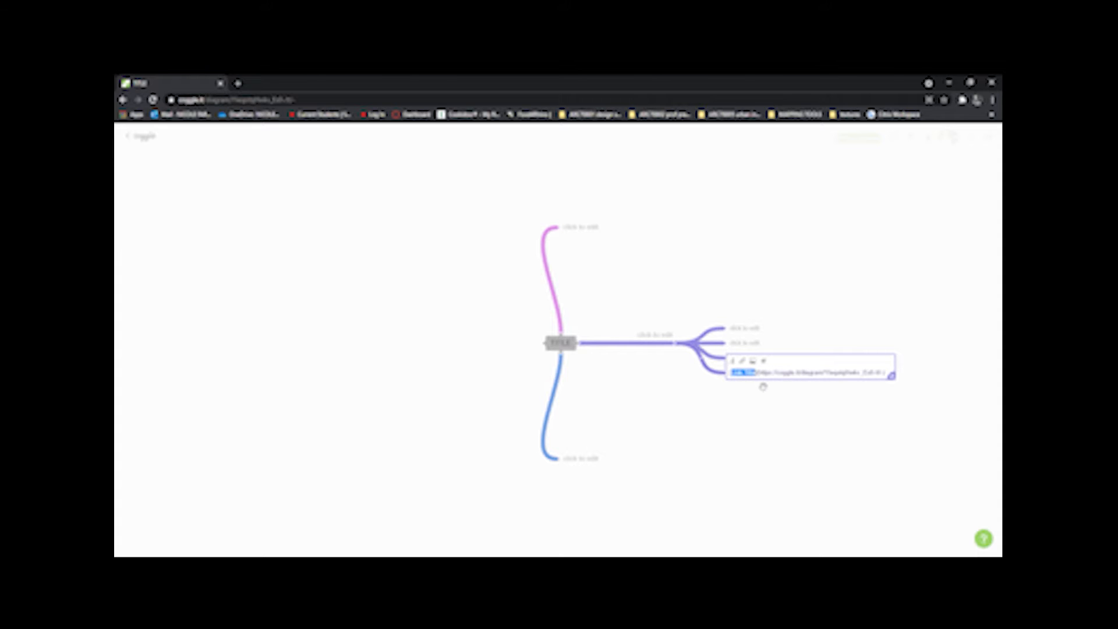
{"action": "type", "text": "COGGLE"}
{"action": "left_click", "coordinate": [772, 408]}
{"action": "left_click", "coordinate": [753, 377]}
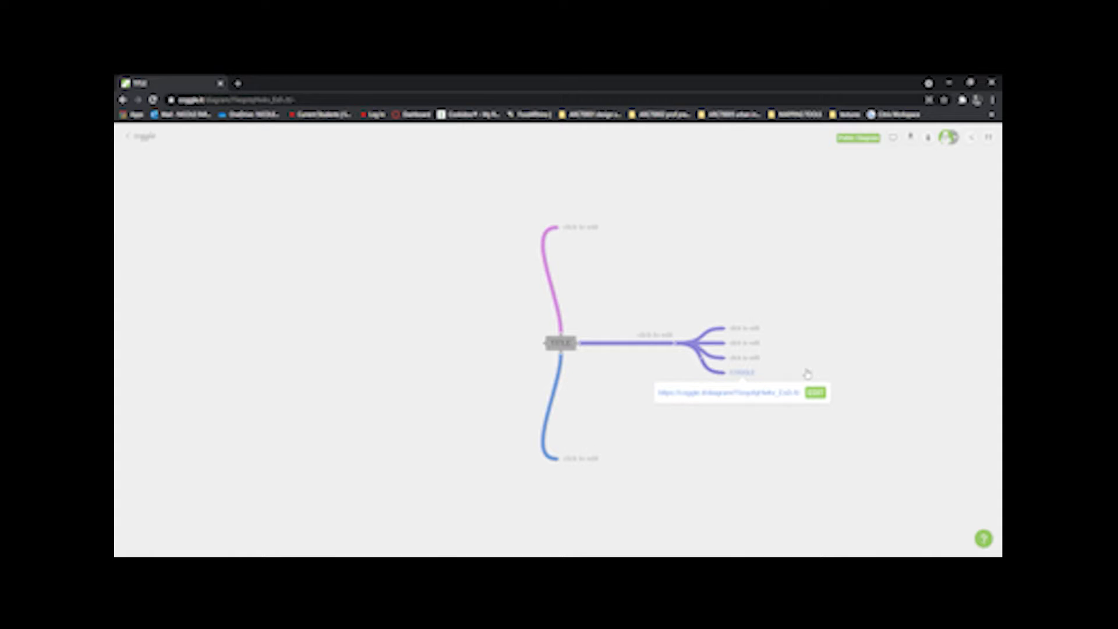
{"action": "left_click", "coordinate": [815, 391]}
{"action": "left_click", "coordinate": [795, 346]}
Step: Insert the waterfront photo into the purple sub-branch directly above the COGGLE link
{"action": "left_click", "coordinate": [755, 359]}
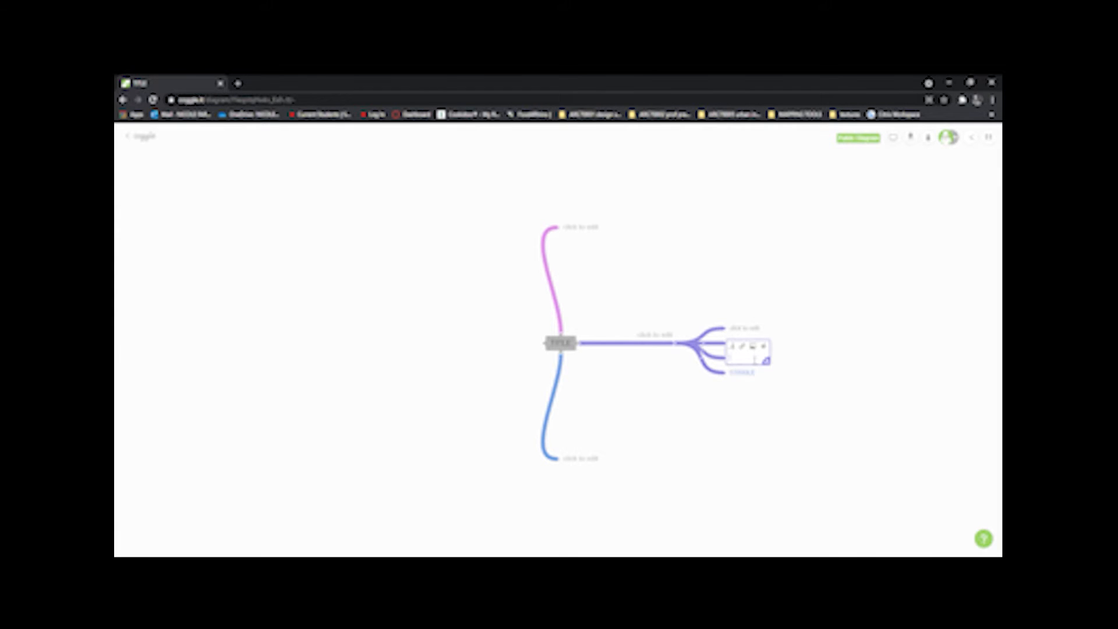
{"action": "left_click", "coordinate": [753, 349]}
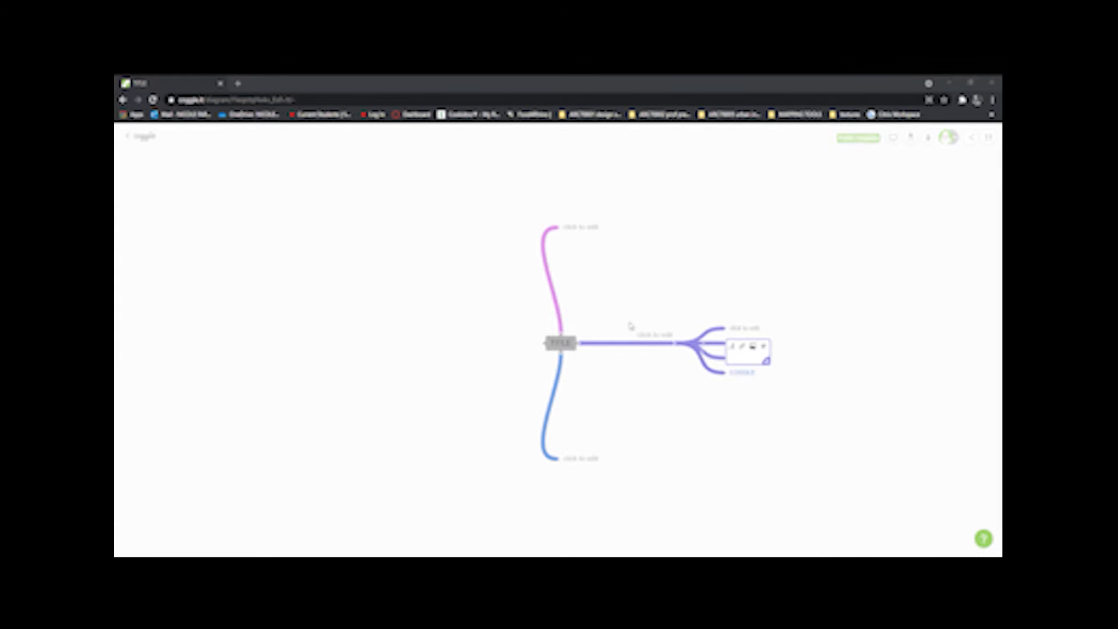
{"action": "double_click", "coordinate": [479, 312]}
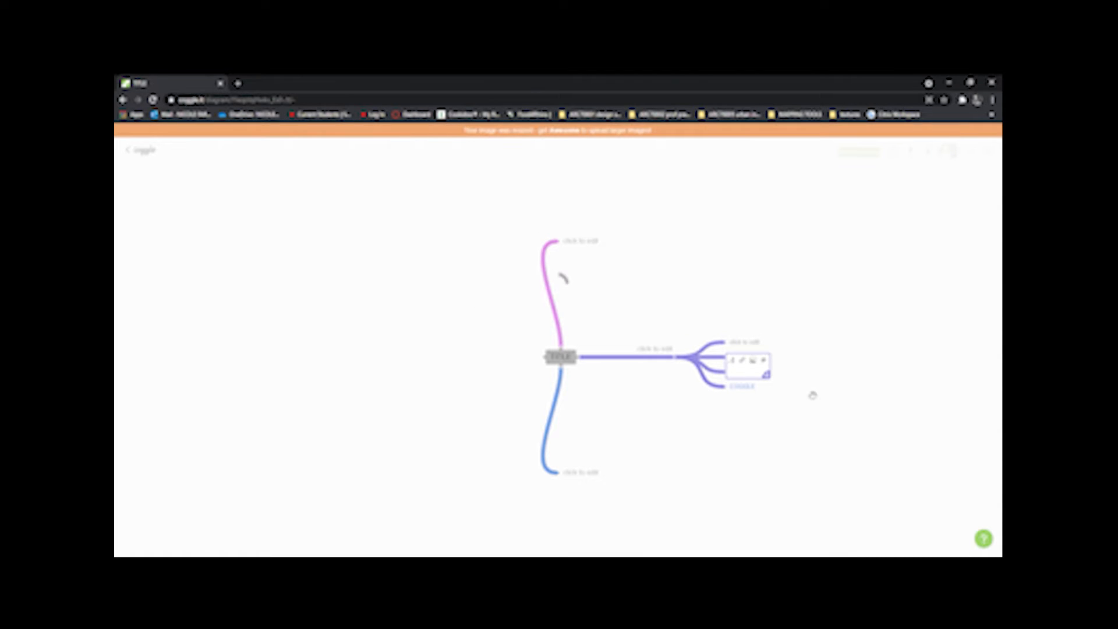
{"action": "left_click", "coordinate": [782, 401]}
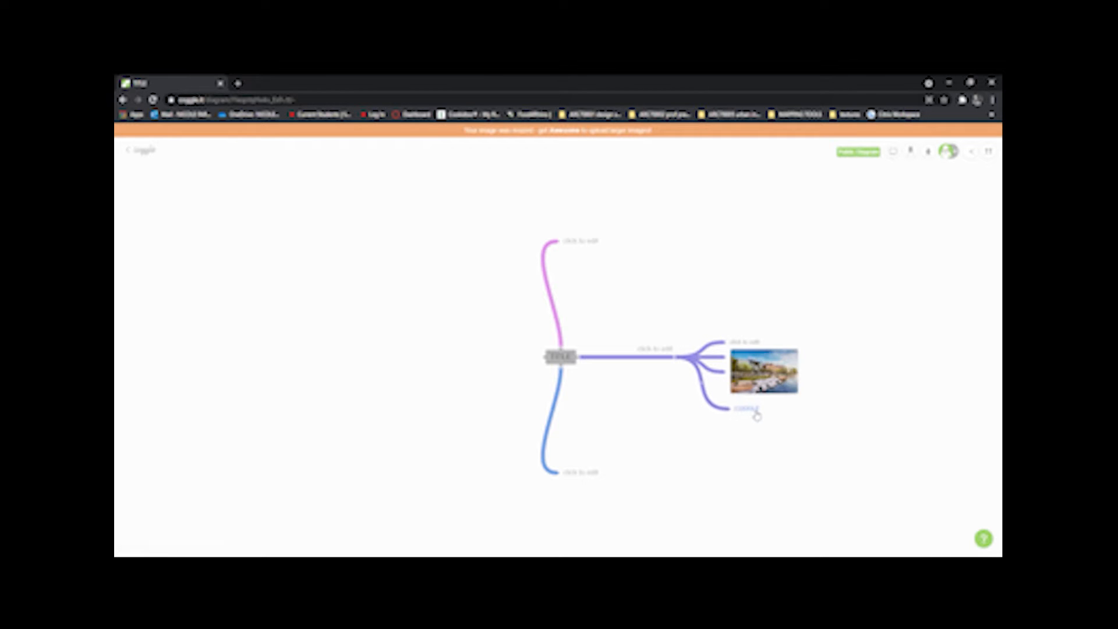
Step: Try to replace the image's bracketed title text with NAME
{"action": "left_click", "coordinate": [753, 384]}
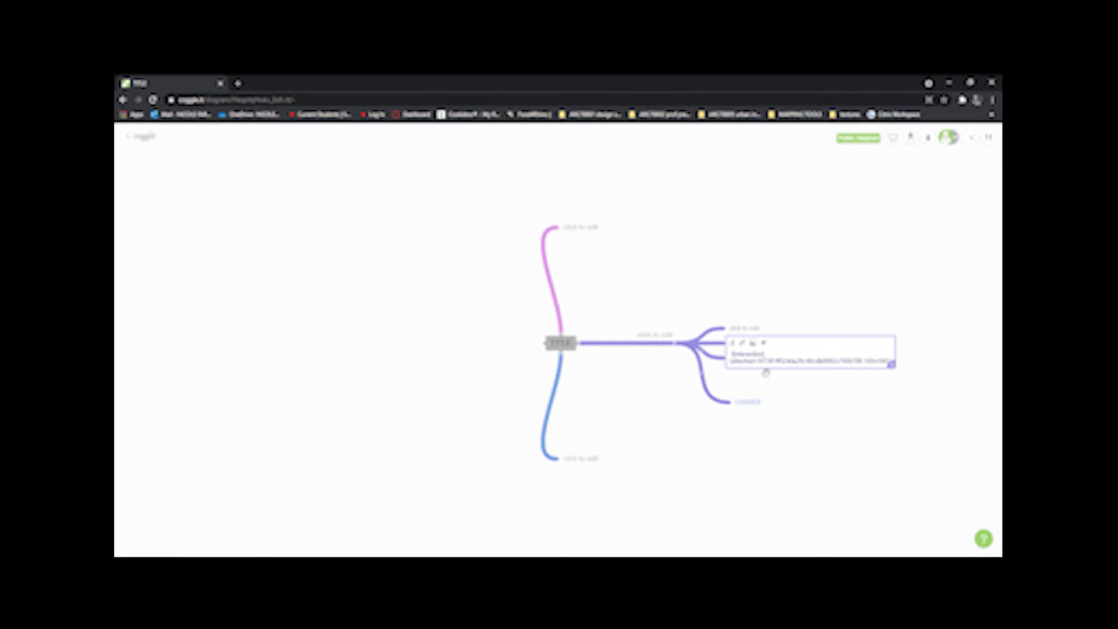
{"action": "left_click_drag", "start_coordinate": [764, 354], "coordinate": [736, 354]}
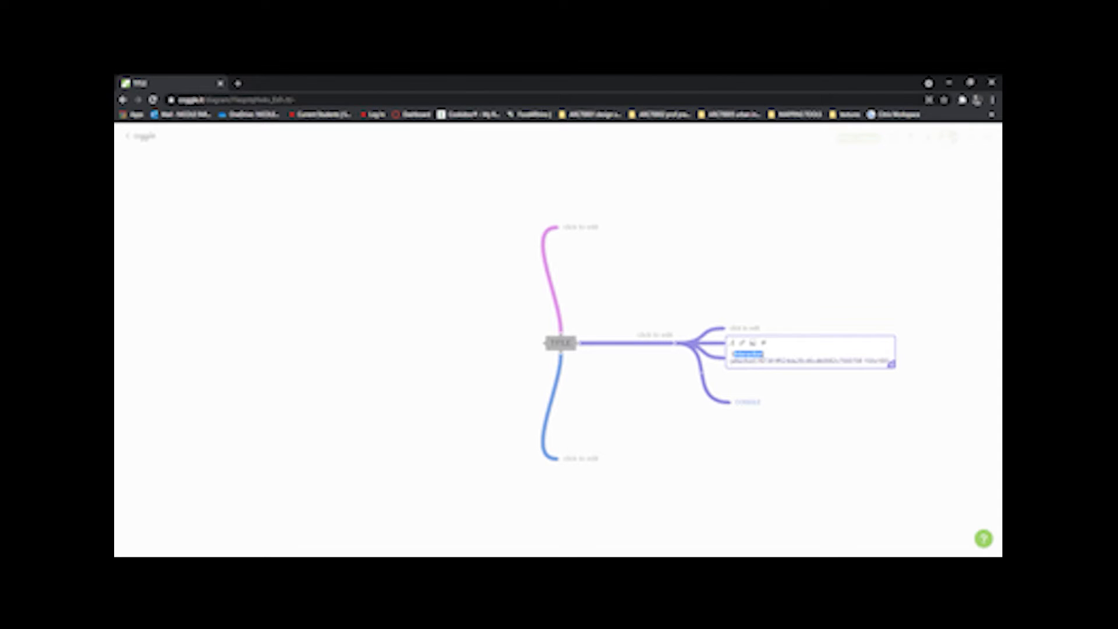
{"action": "type", "text": "NAME"}
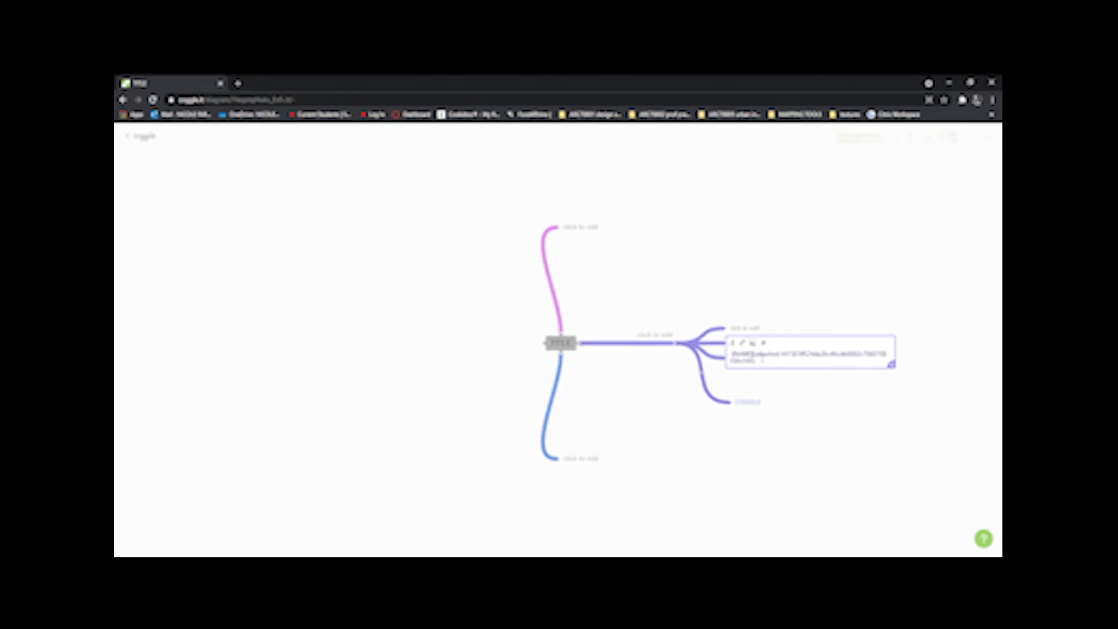
{"action": "left_click", "coordinate": [823, 390]}
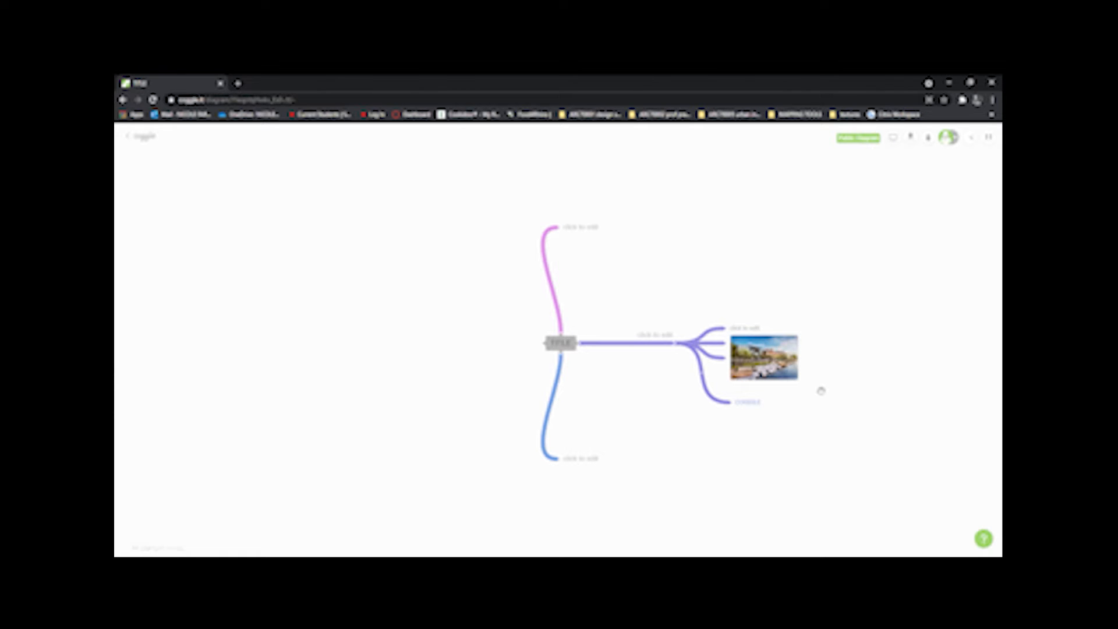
Step: Add the label NAME in front of the image in its purple sub-branch
{"action": "left_click", "coordinate": [738, 372]}
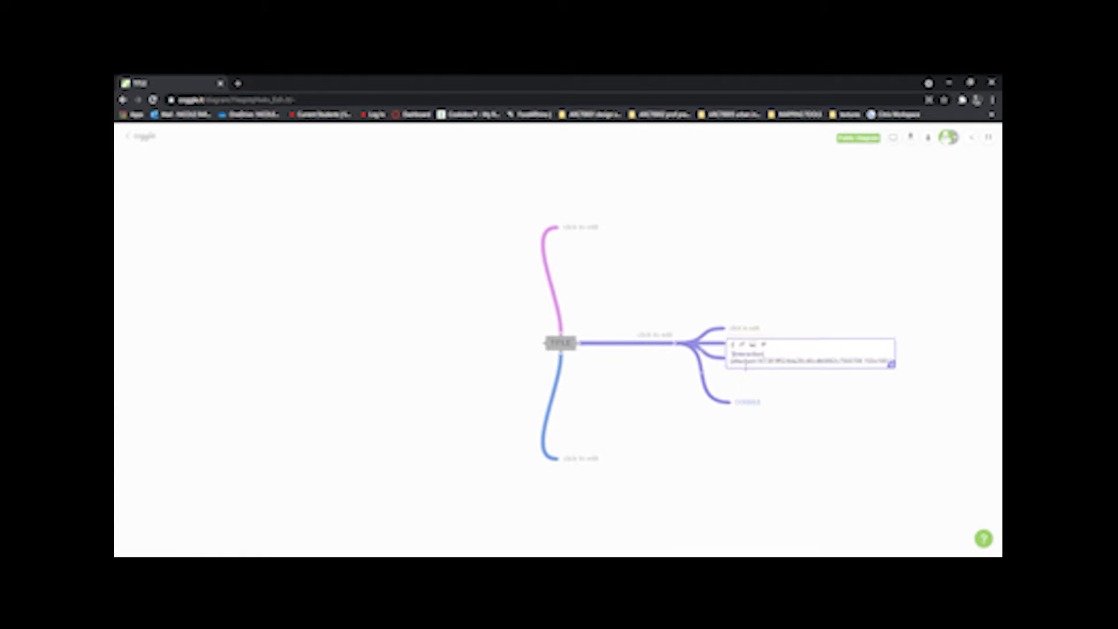
{"action": "type", "text": "NAME"}
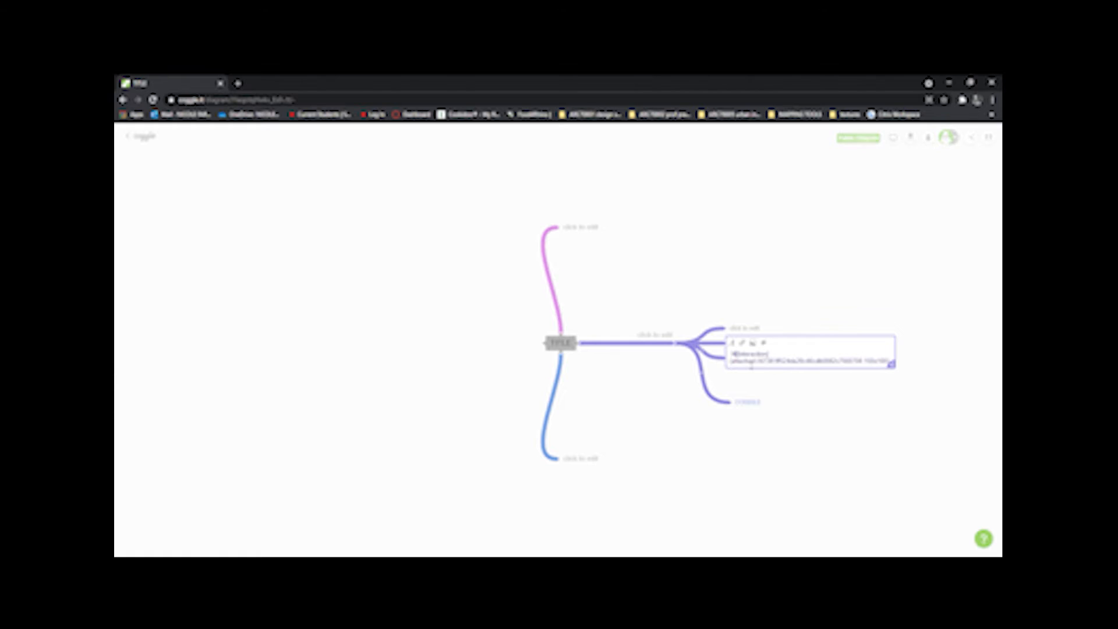
{"action": "key", "text": "Return"}
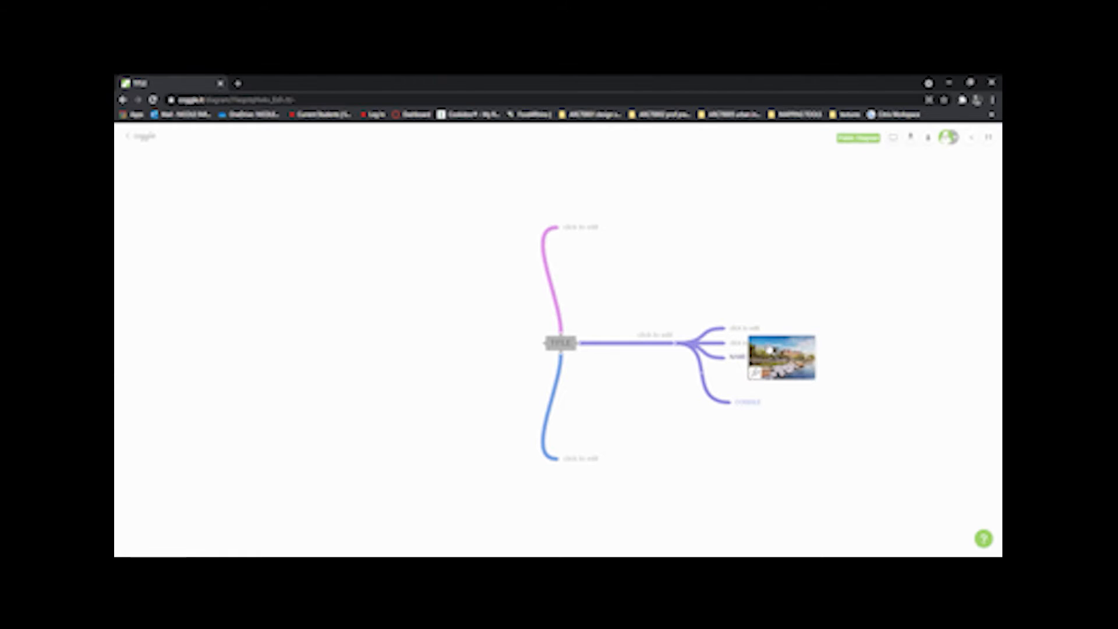
{"action": "left_click", "coordinate": [747, 356]}
{"action": "left_click", "coordinate": [780, 383]}
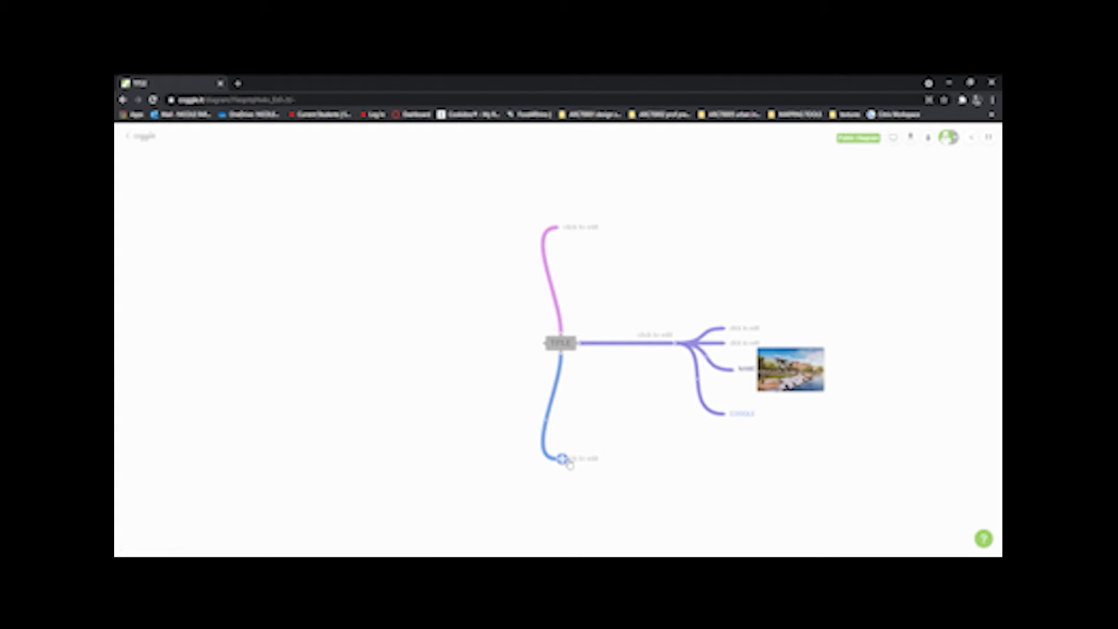
Step: Give the blue branch item the first box shape, and move the pink item to the title's lower left with the rounded shape
{"action": "left_click_drag", "start_coordinate": [563, 460], "coordinate": [558, 438]}
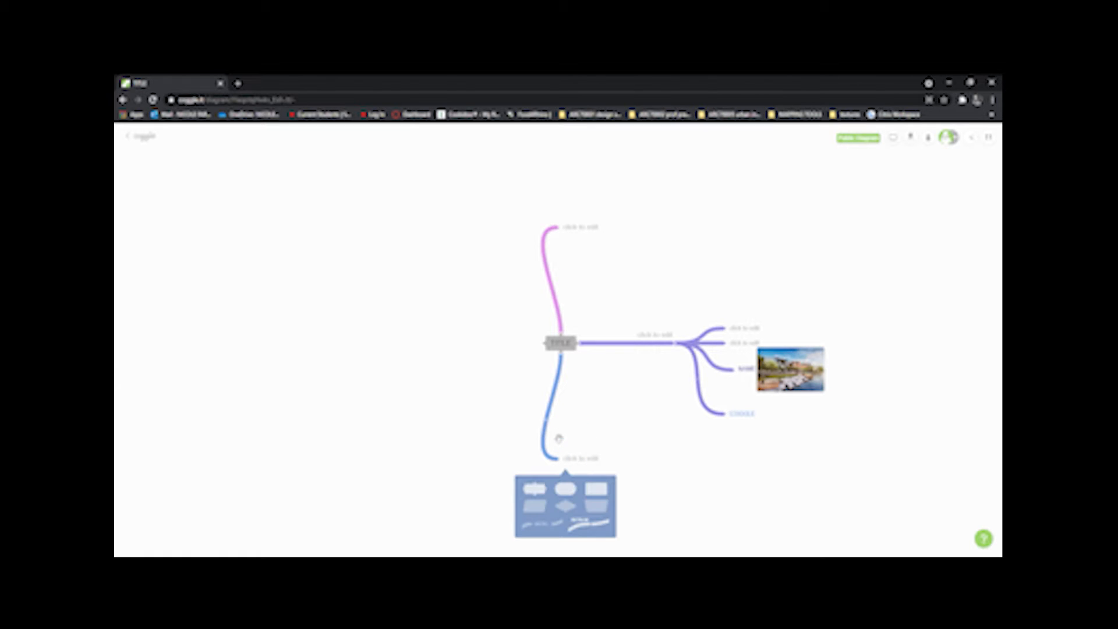
{"action": "left_click", "coordinate": [542, 488]}
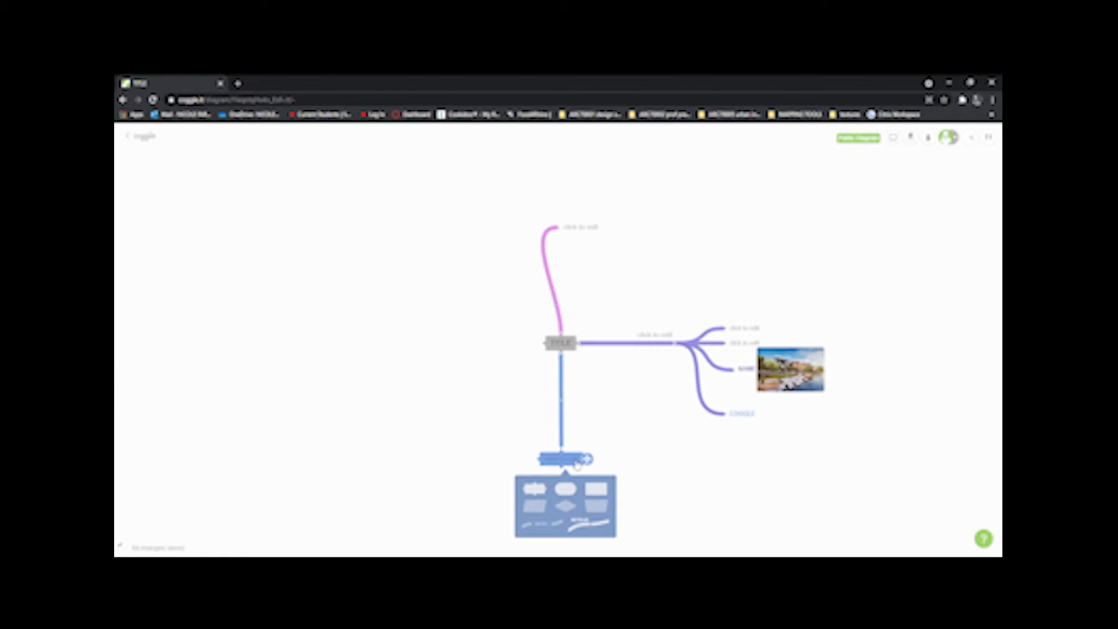
{"action": "left_click_drag", "start_coordinate": [596, 230], "coordinate": [459, 430]}
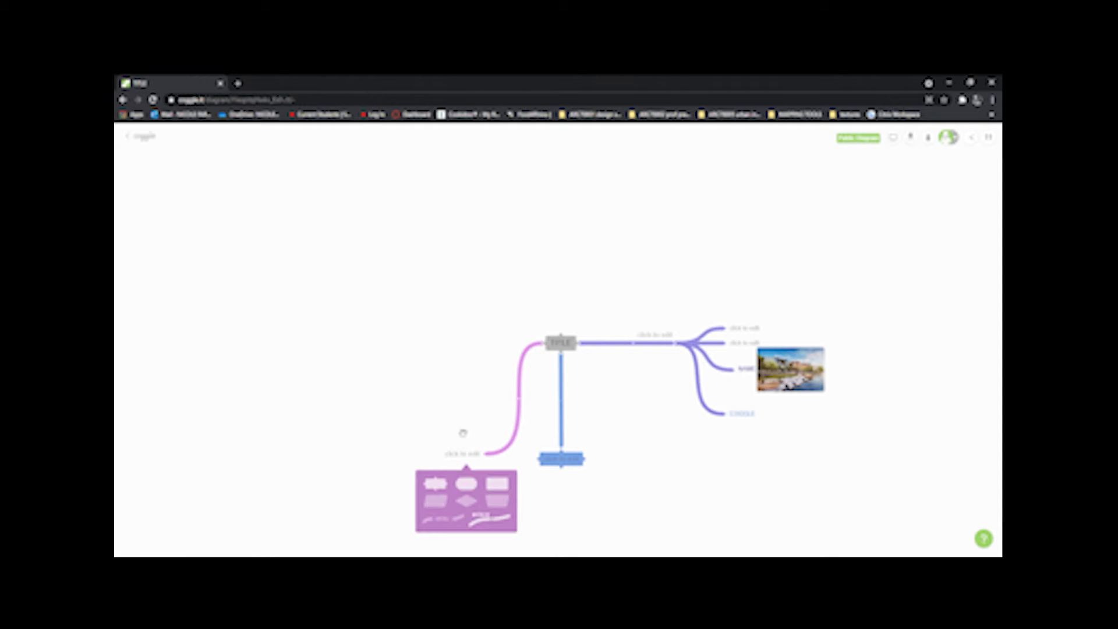
{"action": "left_click", "coordinate": [475, 489]}
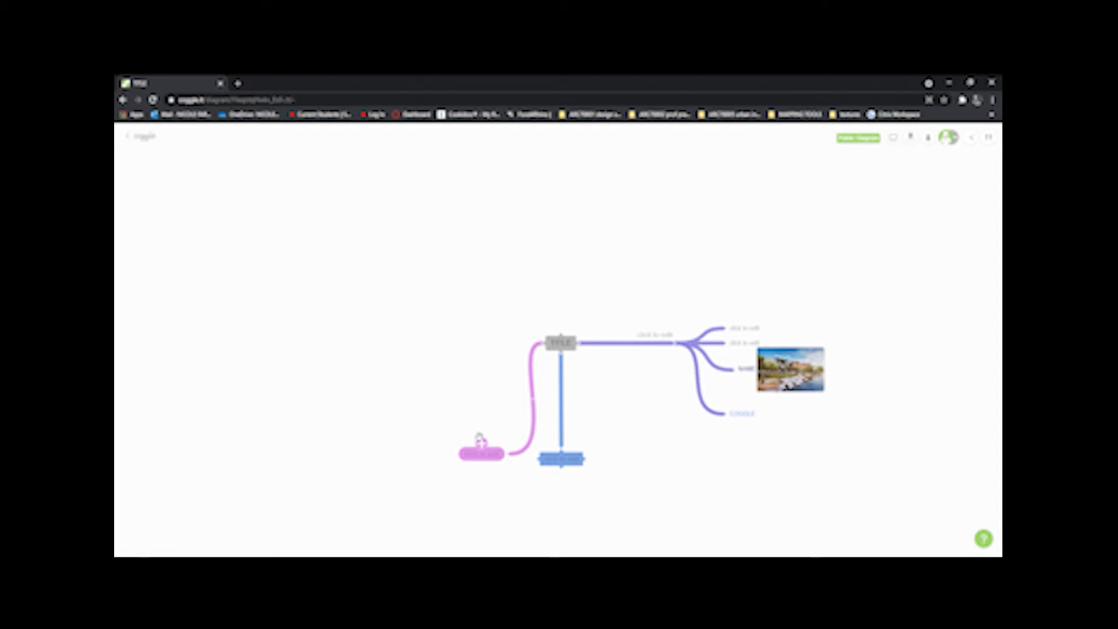
Step: Add a green branch on the title's left and place it above the pink item with the rectangle shape
{"action": "left_click", "coordinate": [542, 343]}
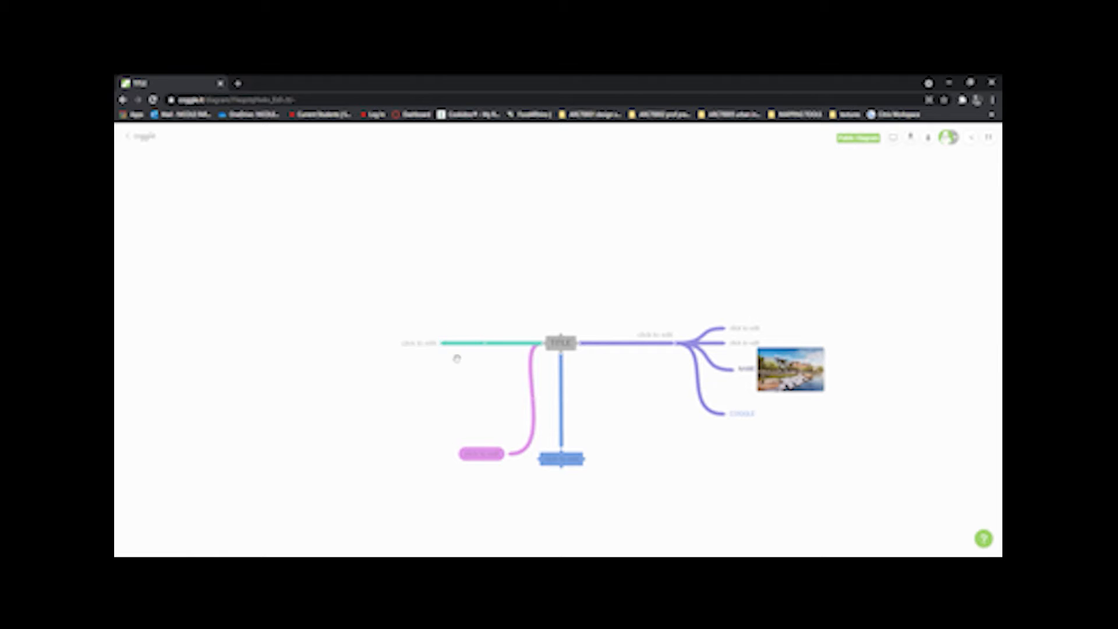
{"action": "left_click_drag", "start_coordinate": [425, 348], "coordinate": [472, 396]}
{"action": "left_click", "coordinate": [481, 436]}
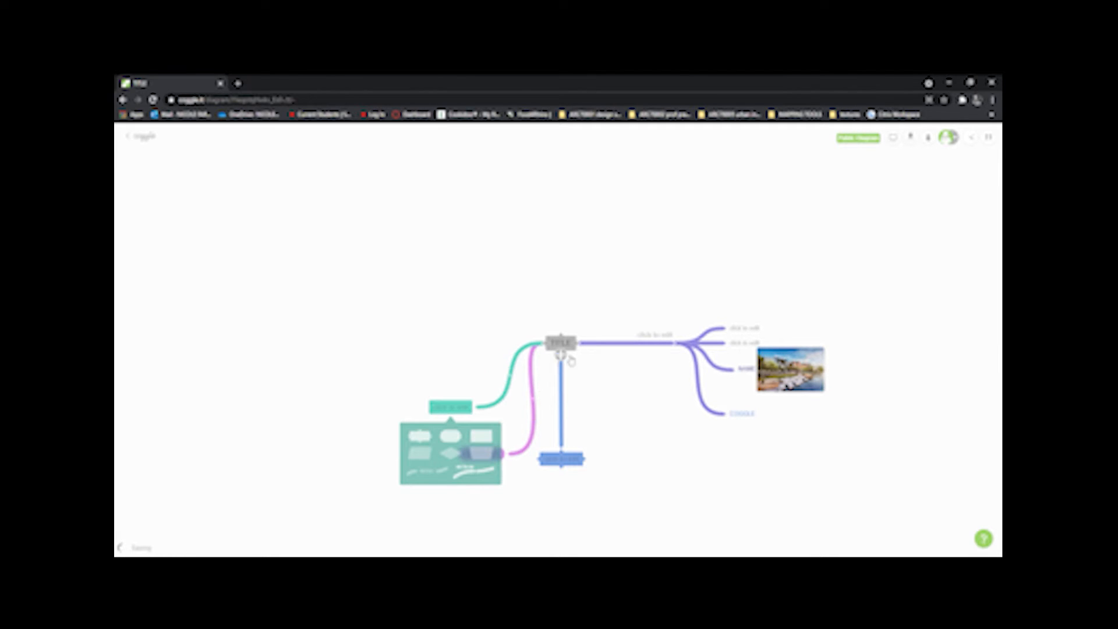
{"action": "left_click", "coordinate": [629, 371]}
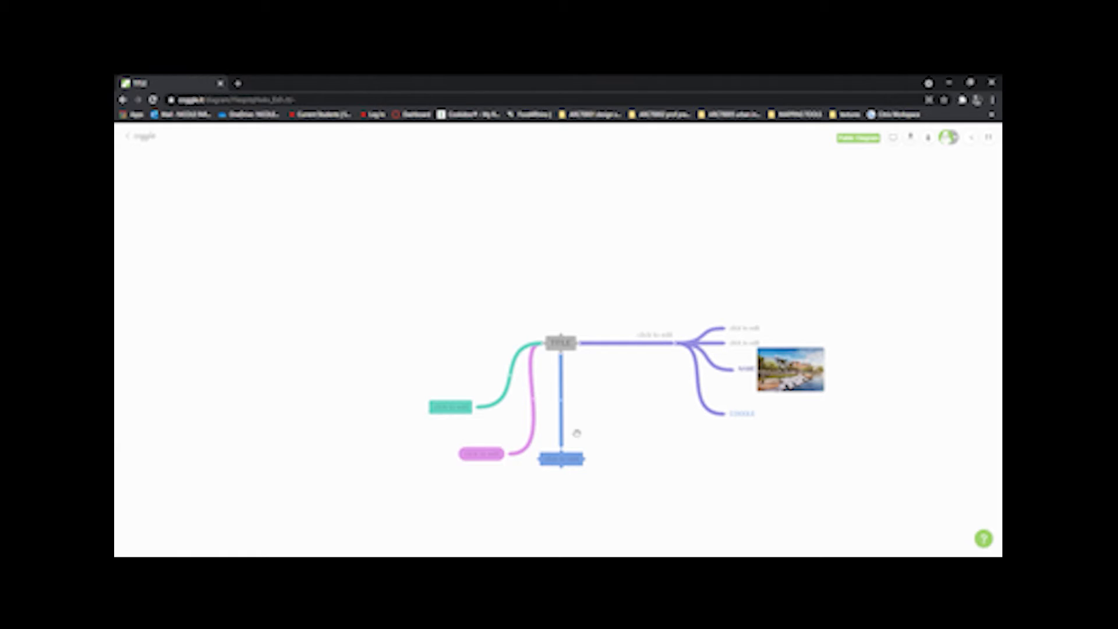
Step: Add a child item below the blue box and change it to the rounded shape
{"action": "left_click", "coordinate": [560, 470]}
{"action": "right_click", "coordinate": [581, 470]}
{"action": "left_click", "coordinate": [628, 527]}
{"action": "left_click_drag", "start_coordinate": [627, 526], "coordinate": [600, 400]}
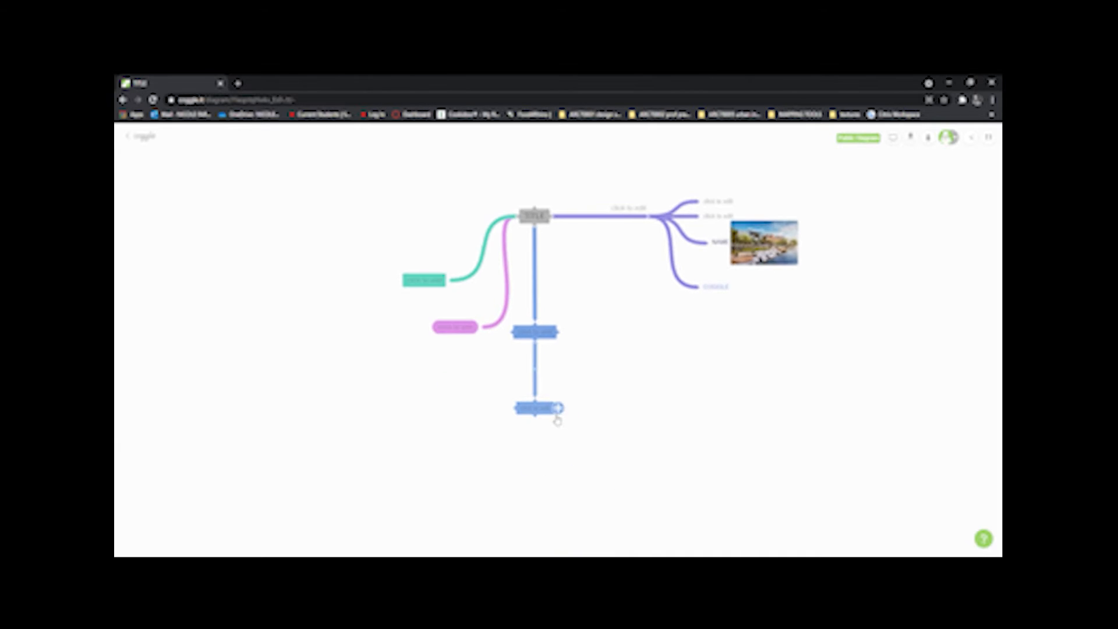
{"action": "right_click", "coordinate": [544, 408]}
{"action": "left_click", "coordinate": [532, 382]}
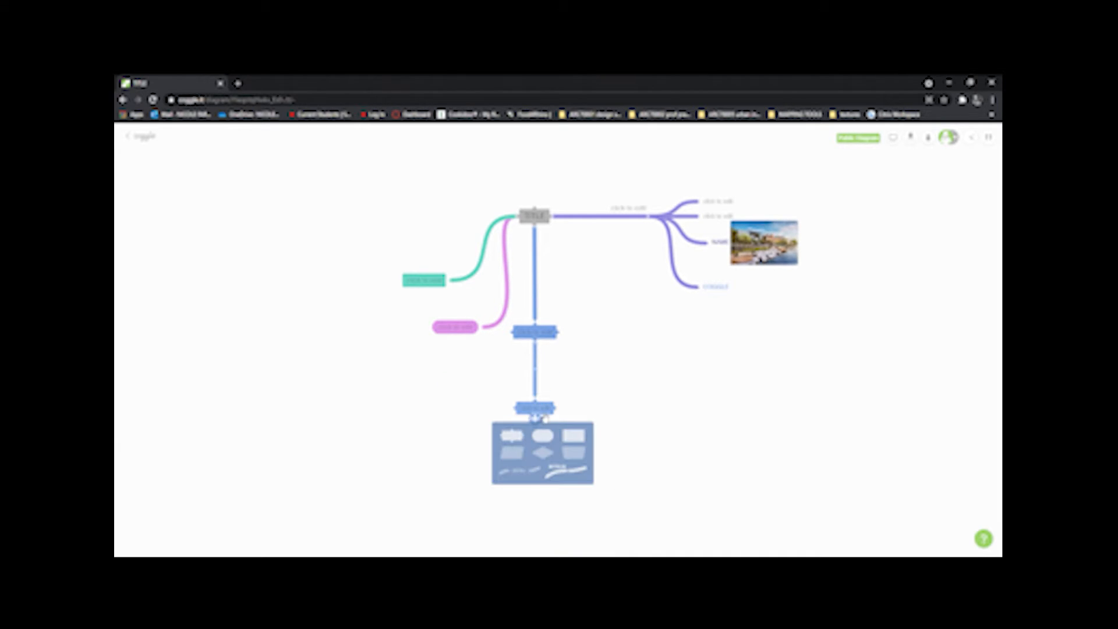
{"action": "left_click", "coordinate": [543, 435]}
Step: Add a child item below the rounded blue item and give it the rectangle shape
{"action": "left_click_drag", "start_coordinate": [535, 421], "coordinate": [579, 459]}
{"action": "right_click", "coordinate": [558, 468]}
{"action": "left_click", "coordinate": [635, 470]}
{"action": "left_click", "coordinate": [635, 471]}
{"action": "right_click", "coordinate": [548, 487]}
{"action": "left_click", "coordinate": [532, 458]}
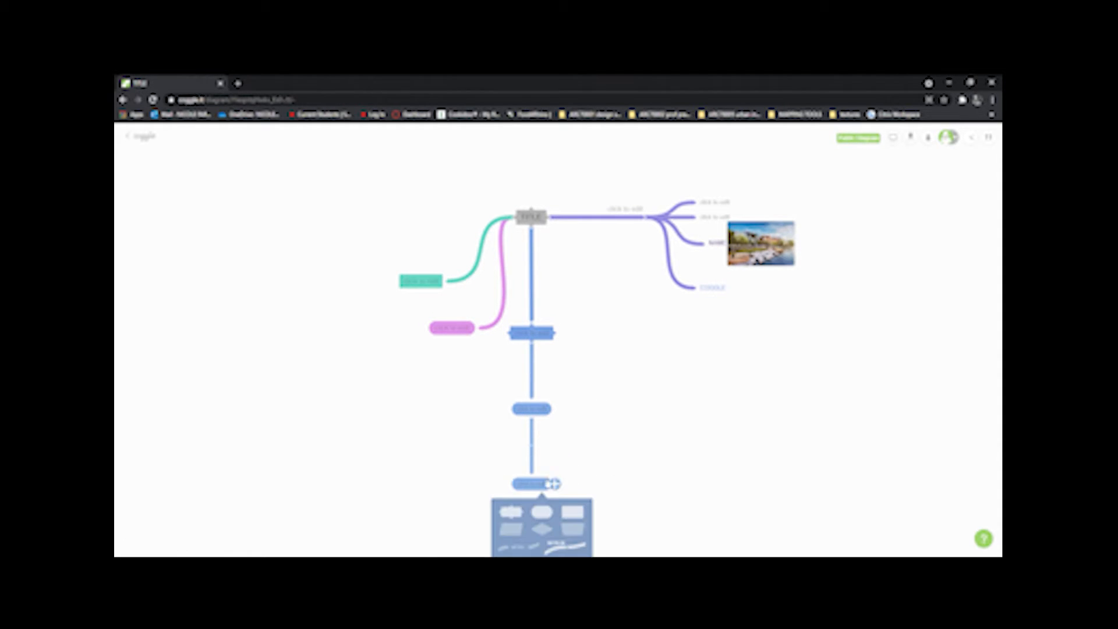
Step: Add a child item to the right of the lowest blue rectangle and change it to the plain line style without a box
{"action": "left_click", "coordinate": [552, 485]}
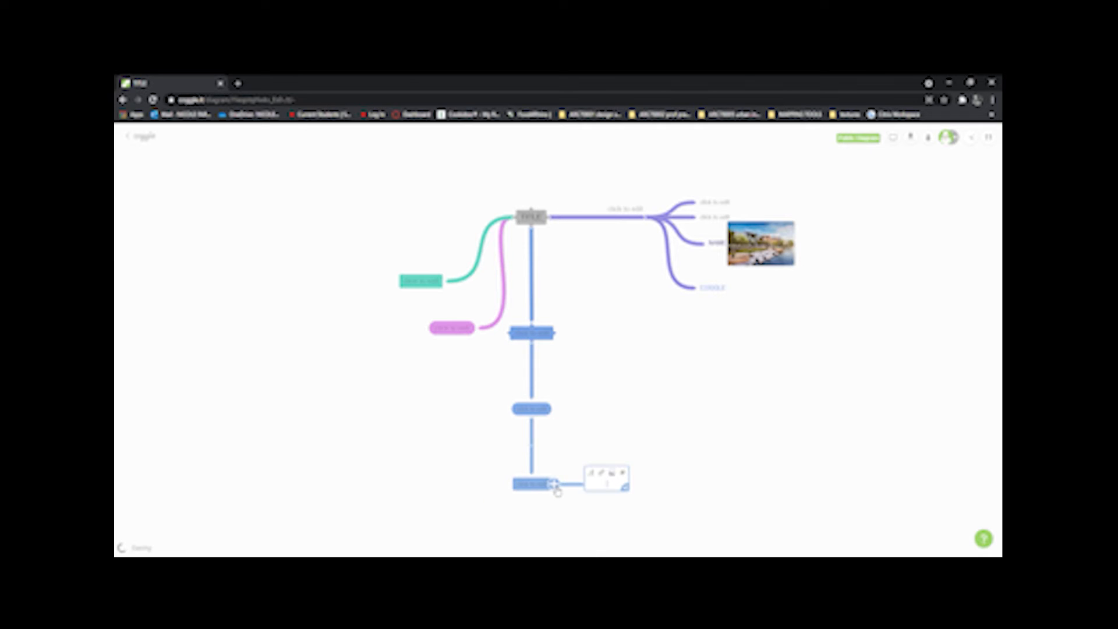
{"action": "right_click", "coordinate": [606, 484]}
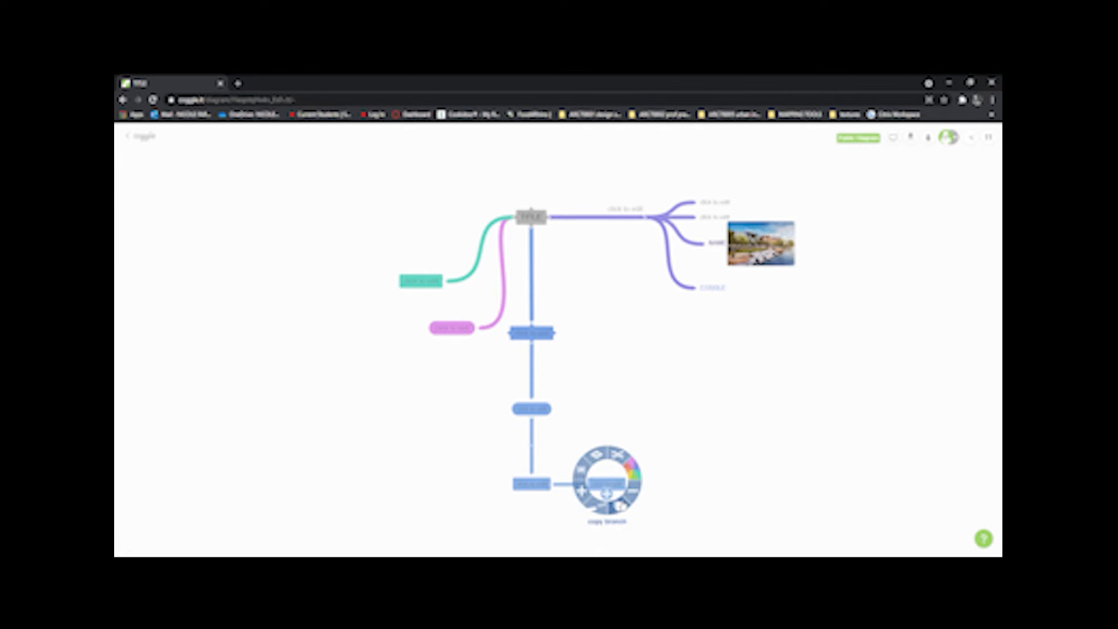
{"action": "left_click", "coordinate": [599, 459]}
{"action": "left_click", "coordinate": [633, 544]}
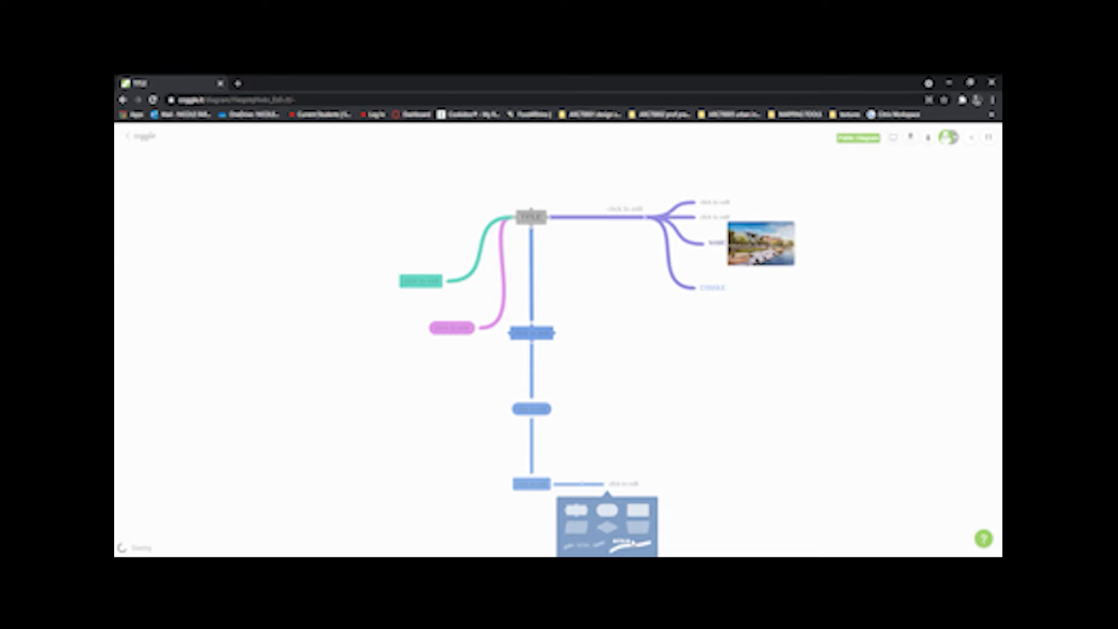
{"action": "left_click", "coordinate": [666, 449]}
Step: Add two more sub-branches to the right of the lowest blue rectangle
{"action": "left_click", "coordinate": [556, 485]}
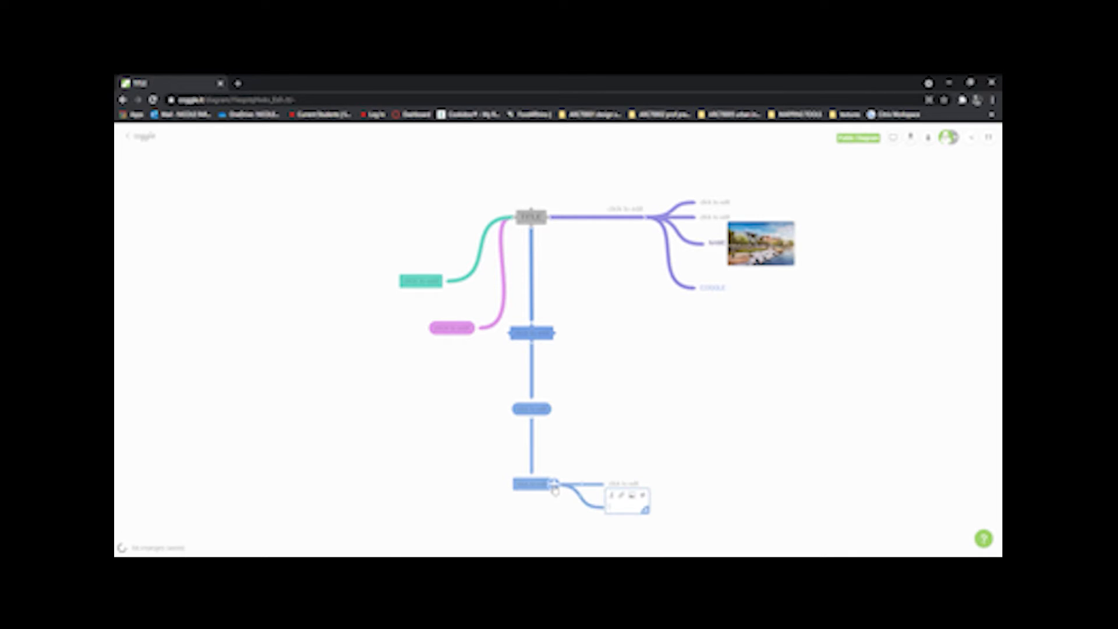
{"action": "left_click", "coordinate": [555, 484]}
{"action": "left_click", "coordinate": [614, 430]}
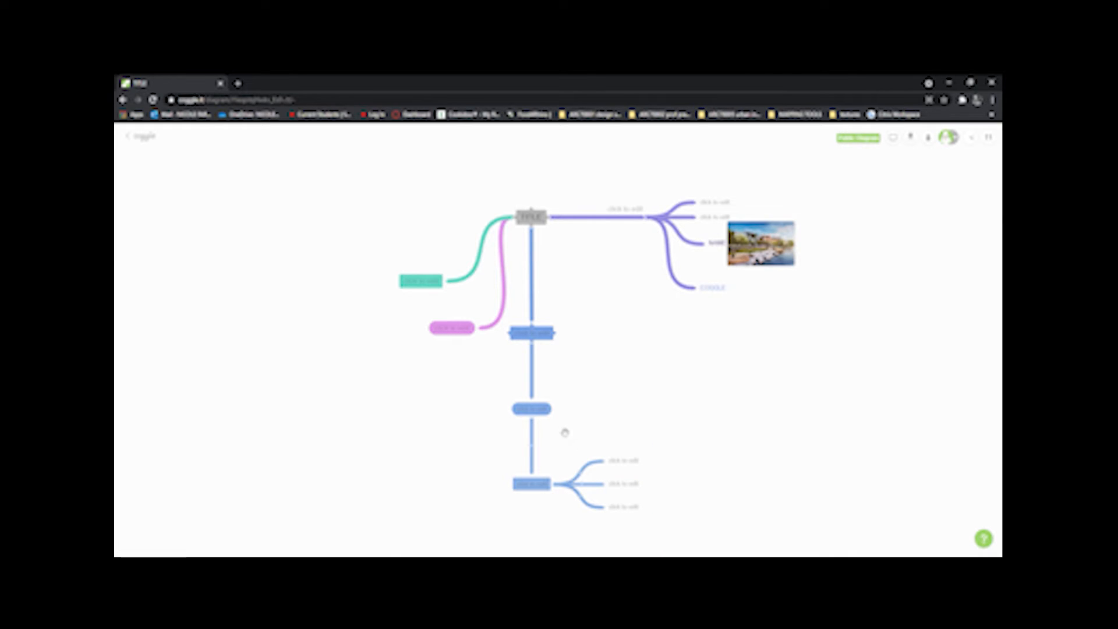
Step: Add a rectangular child item to the right of the rounded blue item
{"action": "left_click", "coordinate": [556, 410]}
{"action": "left_click", "coordinate": [580, 392]}
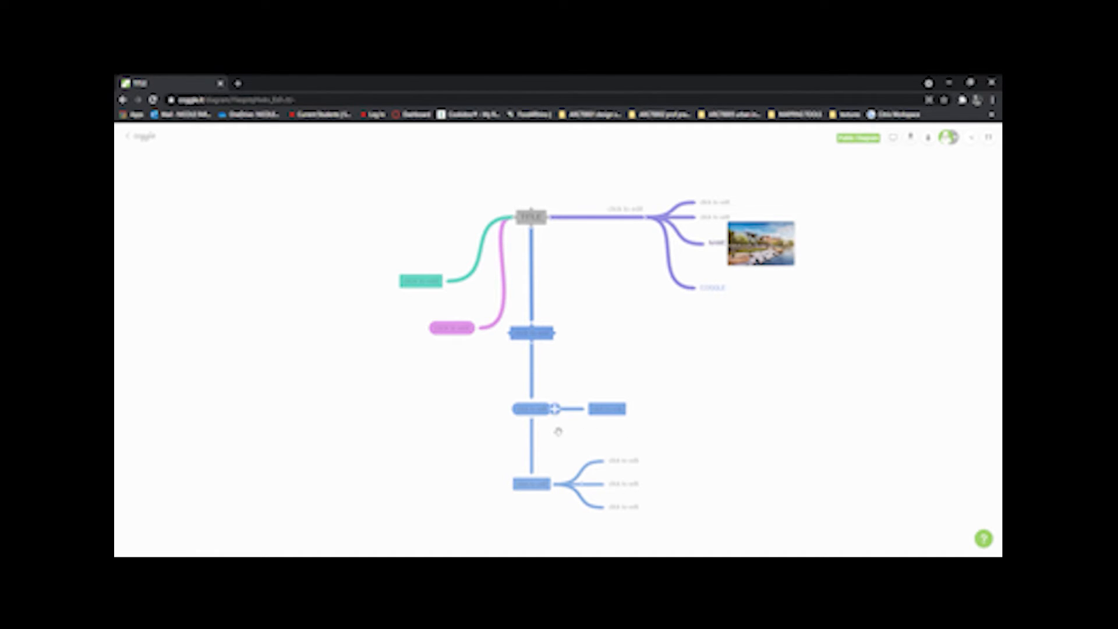
Step: Try to apply an outer-ring colour to the rectangle beside the rounded blue item, and dismiss the upgrade offer
{"action": "right_click", "coordinate": [607, 402]}
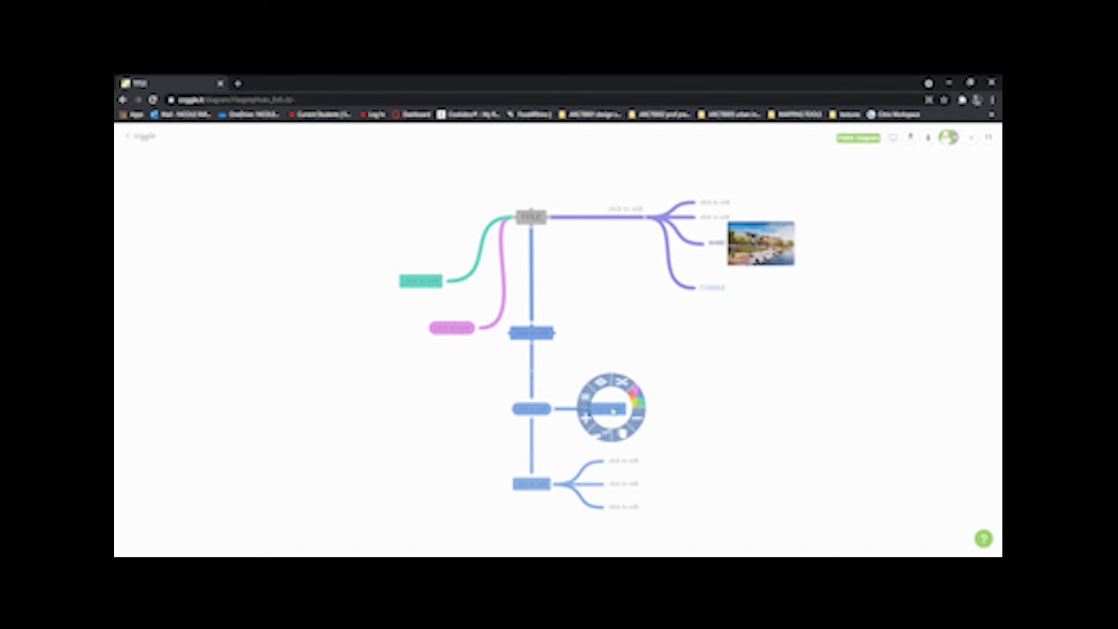
{"action": "left_click", "coordinate": [638, 399]}
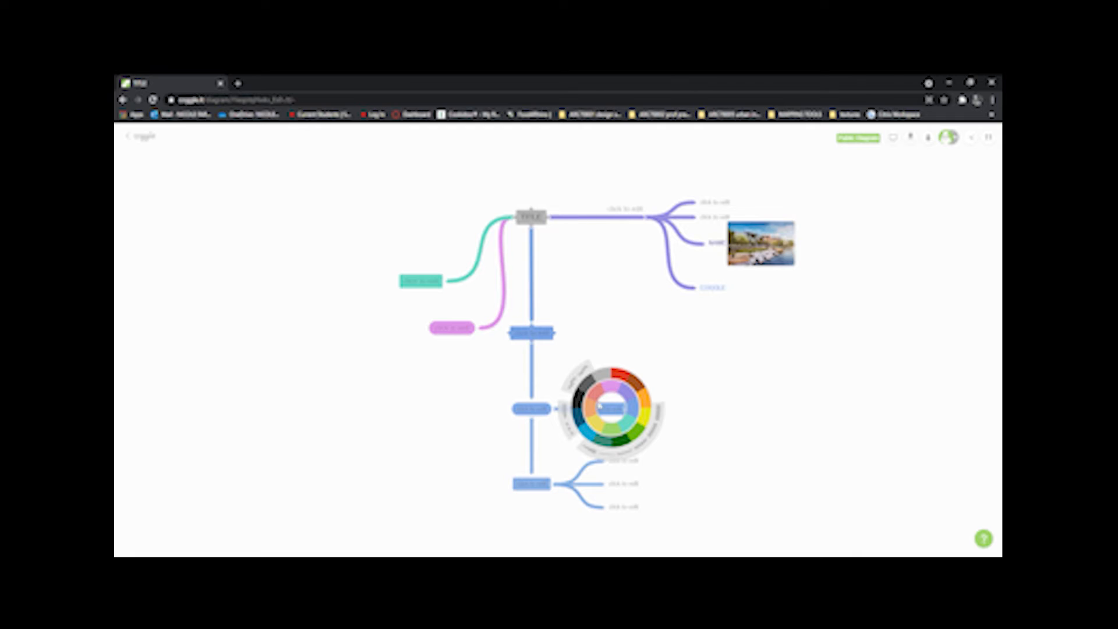
{"action": "left_click", "coordinate": [630, 390]}
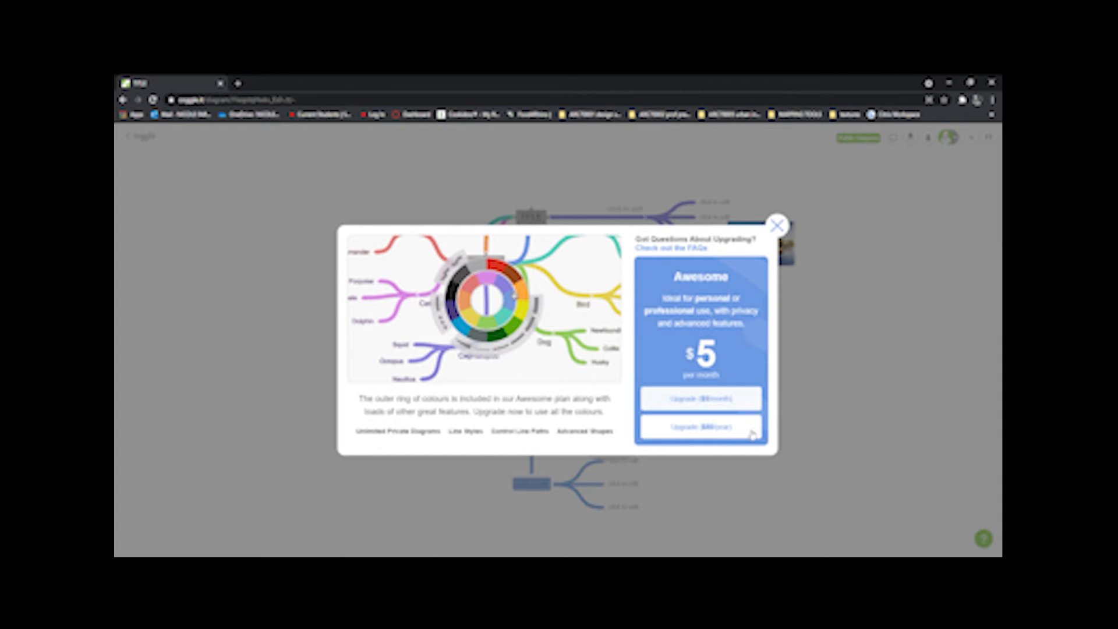
{"action": "left_click", "coordinate": [778, 226]}
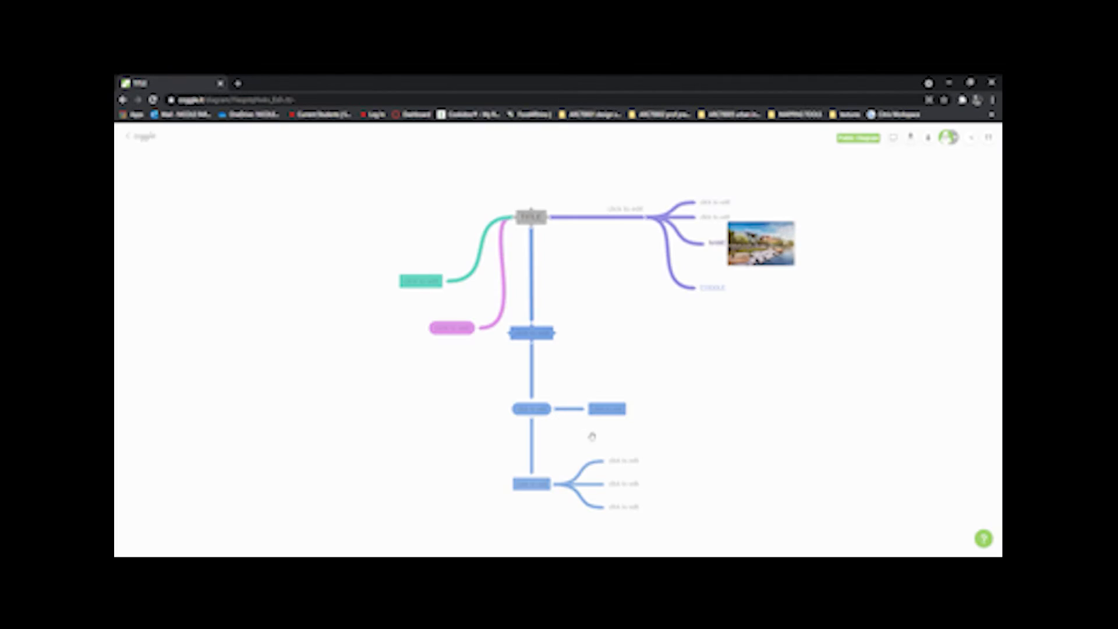
Step: Recolour the rectangle beside the rounded blue item light green and the box directly below the title teal
{"action": "right_click", "coordinate": [618, 418]}
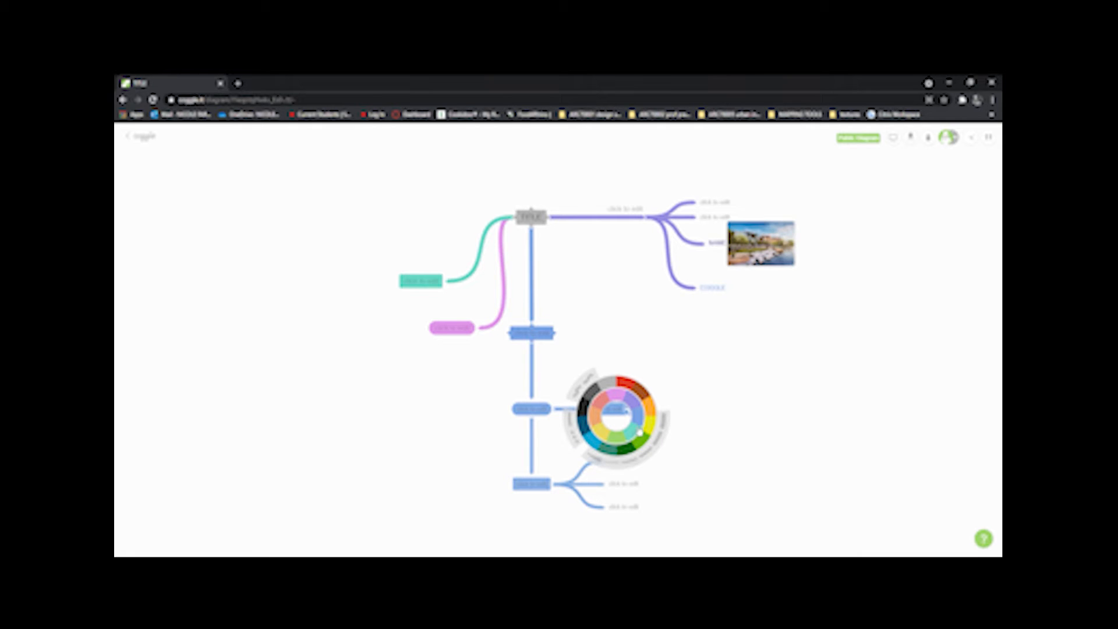
{"action": "left_click", "coordinate": [626, 441]}
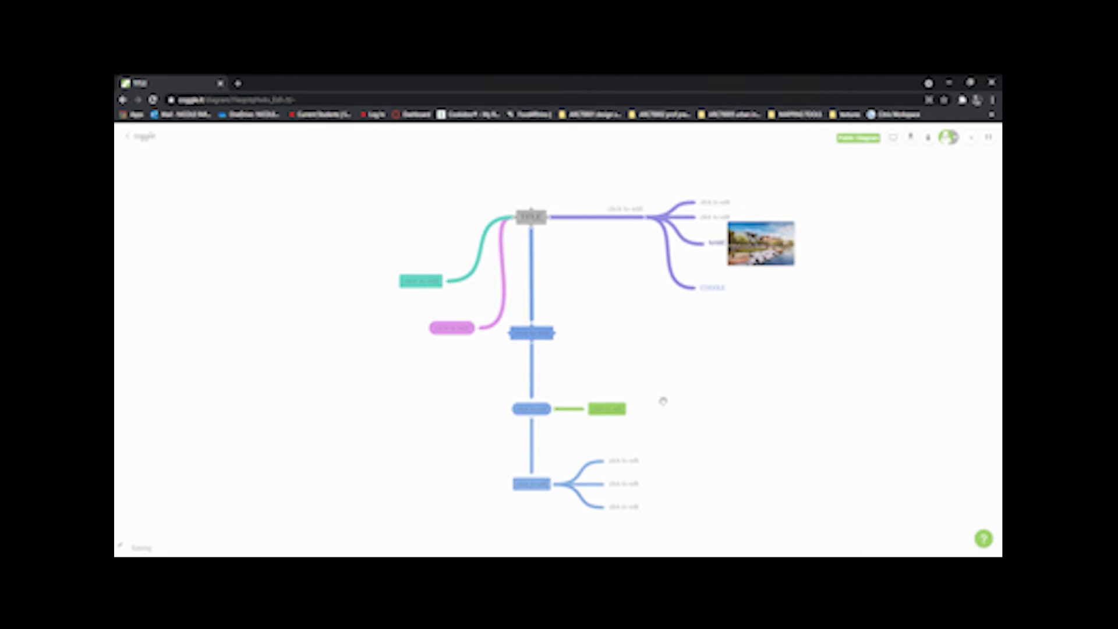
{"action": "right_click", "coordinate": [551, 339]}
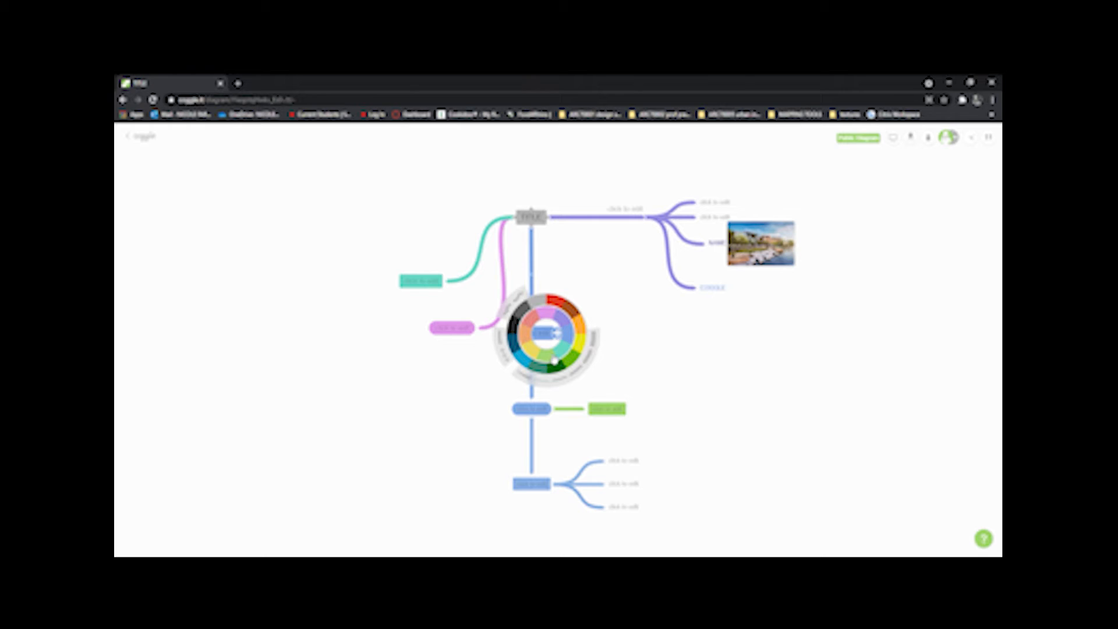
{"action": "left_click", "coordinate": [574, 353]}
{"action": "mouse_move", "coordinate": [503, 349]}
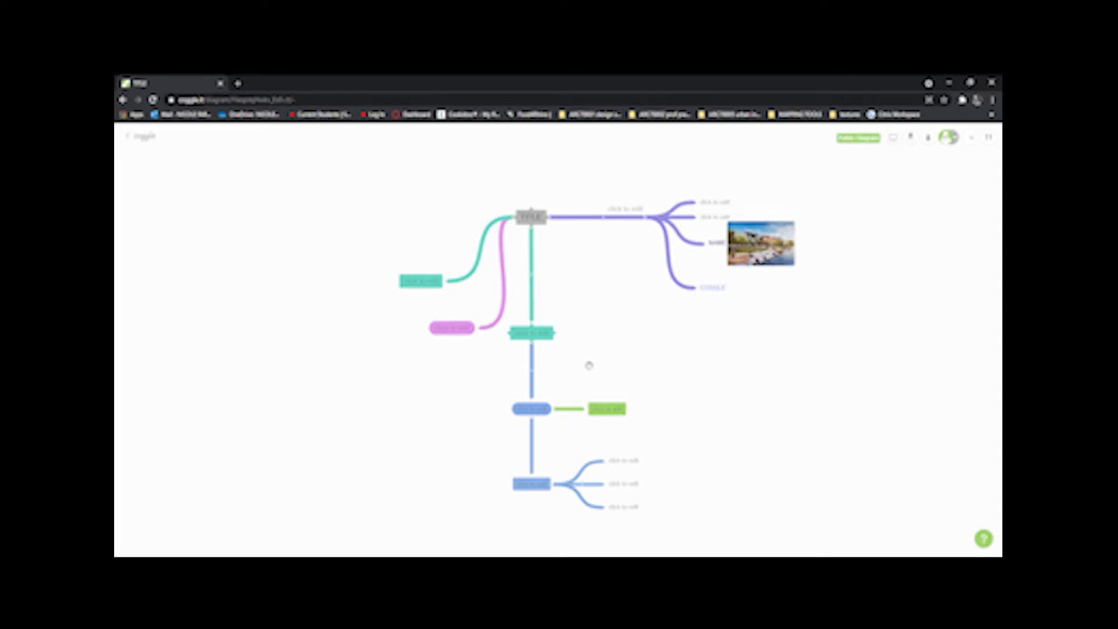
Step: Move the light green rectangle branch onto the lowest purple sub-branch and add a child item to its right
{"action": "mouse_move", "coordinate": [608, 412]}
{"action": "left_click", "coordinate": [607, 412]}
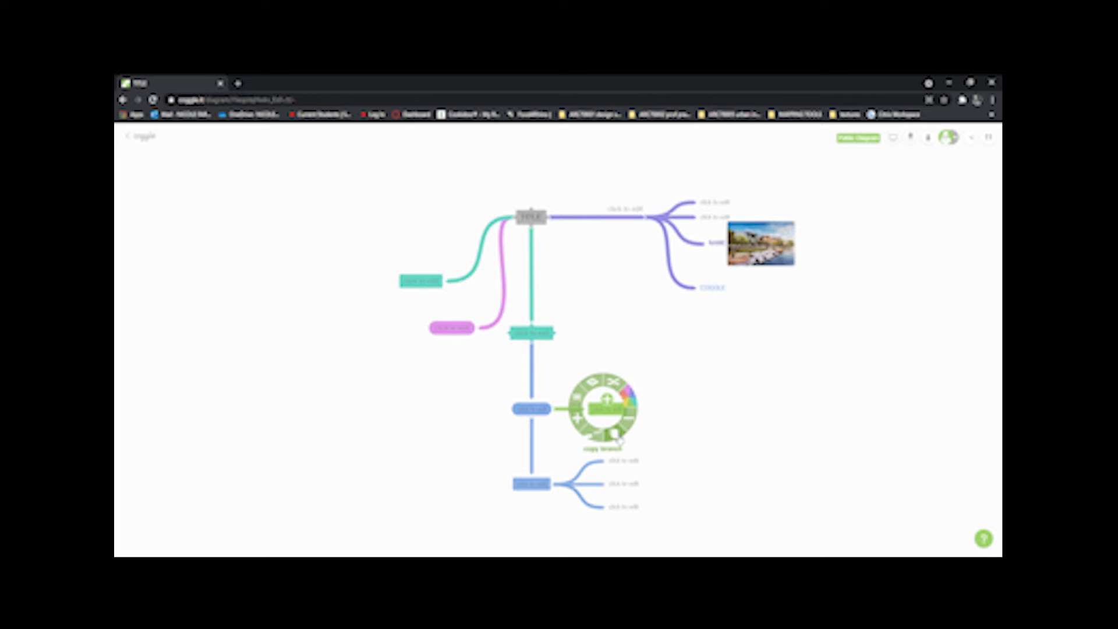
{"action": "left_click_drag", "start_coordinate": [599, 441], "coordinate": [759, 328]}
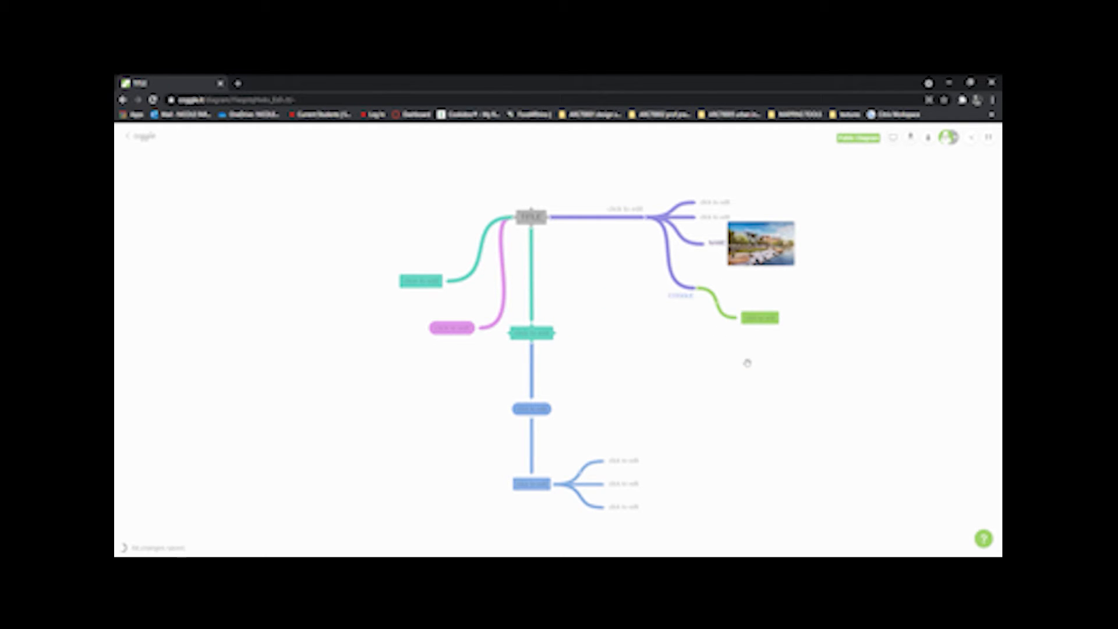
{"action": "left_click", "coordinate": [768, 324]}
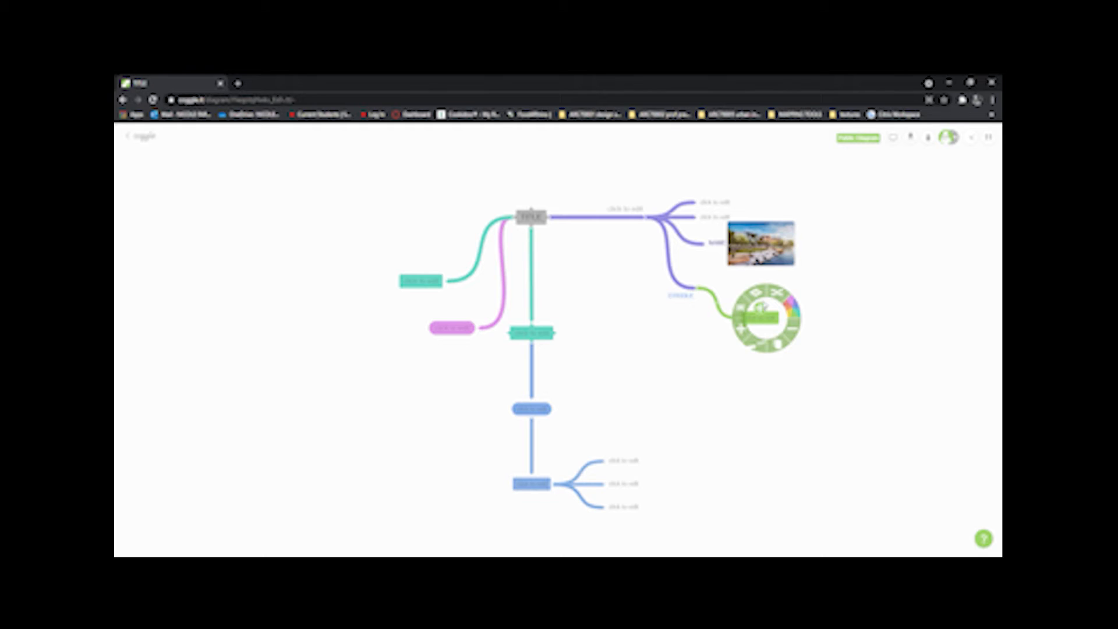
{"action": "left_click", "coordinate": [743, 334]}
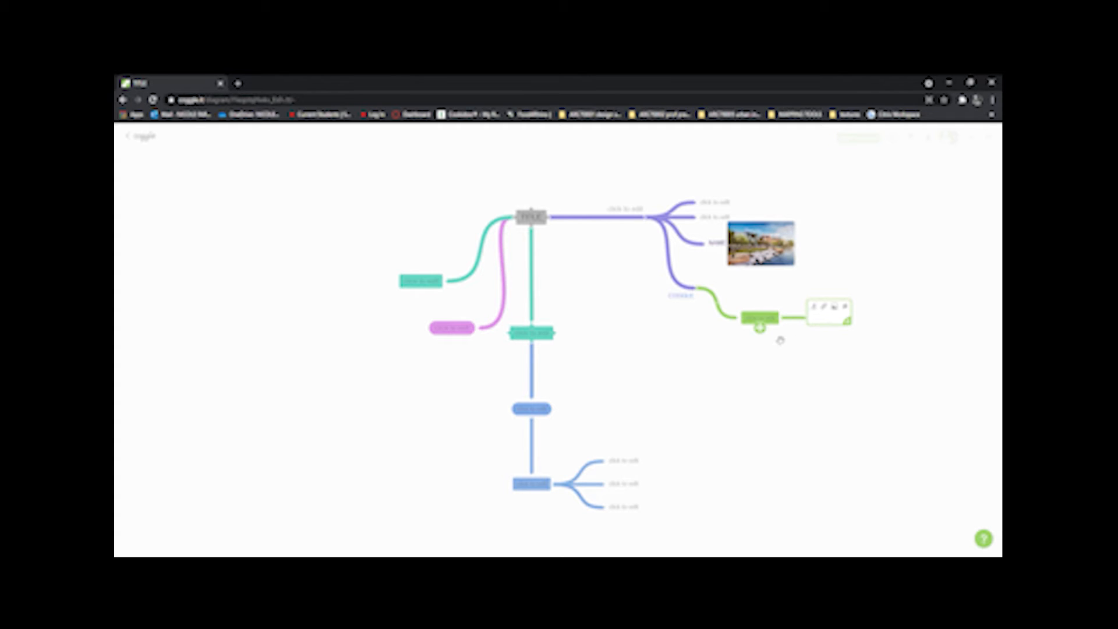
Step: Post the comment COMMENT on the first light green rectangle and close the messages
{"action": "right_click", "coordinate": [770, 324]}
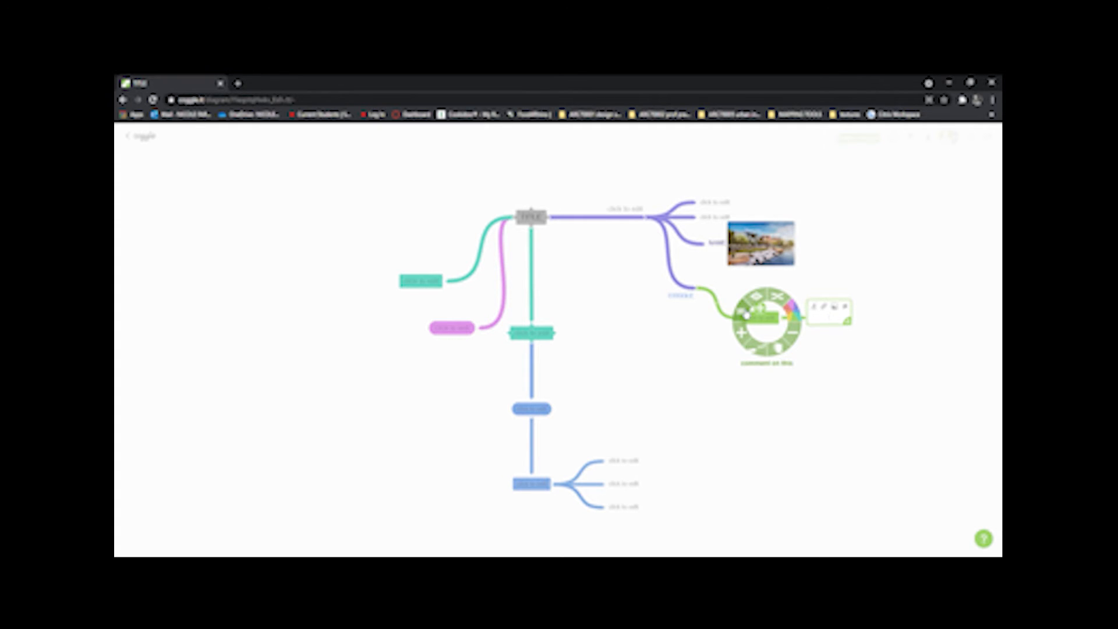
{"action": "left_click", "coordinate": [779, 348]}
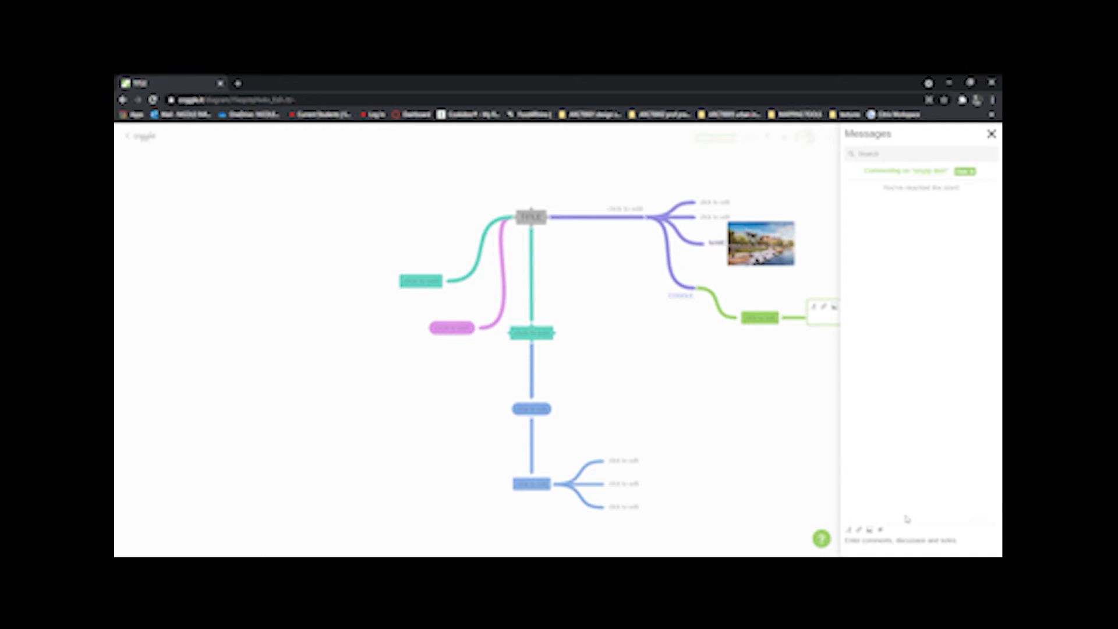
{"action": "left_click", "coordinate": [887, 541]}
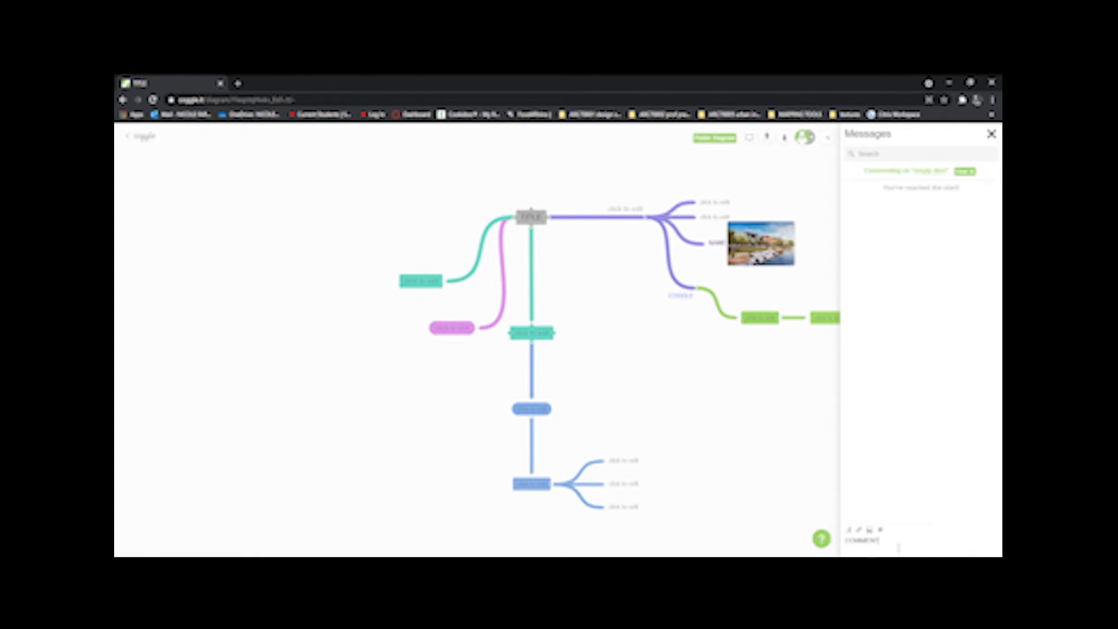
{"action": "key", "text": "Return"}
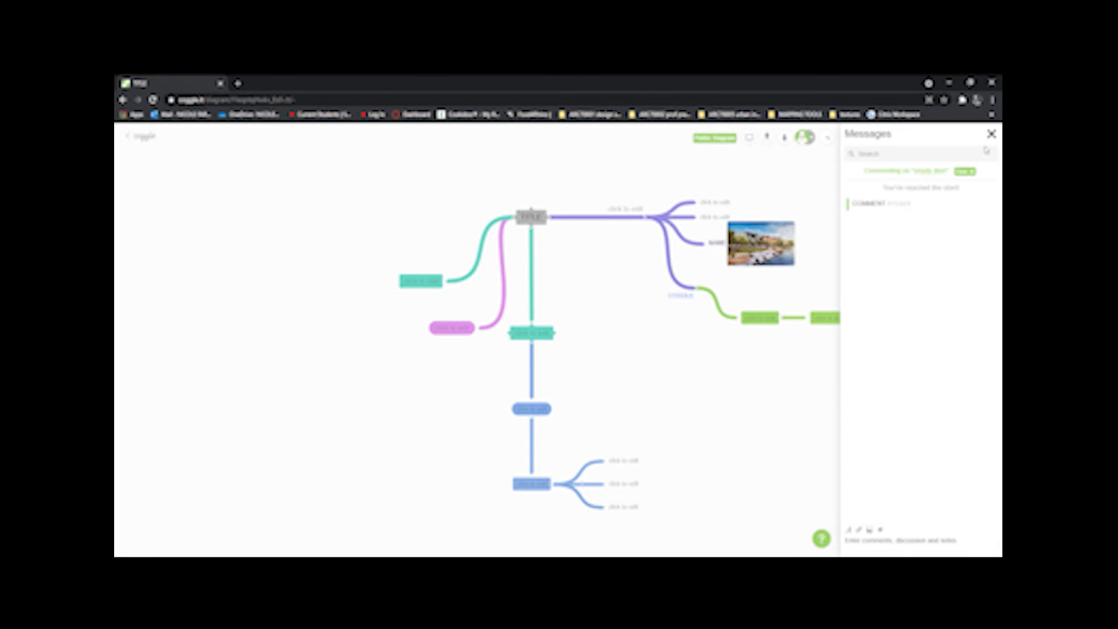
{"action": "left_click", "coordinate": [990, 134]}
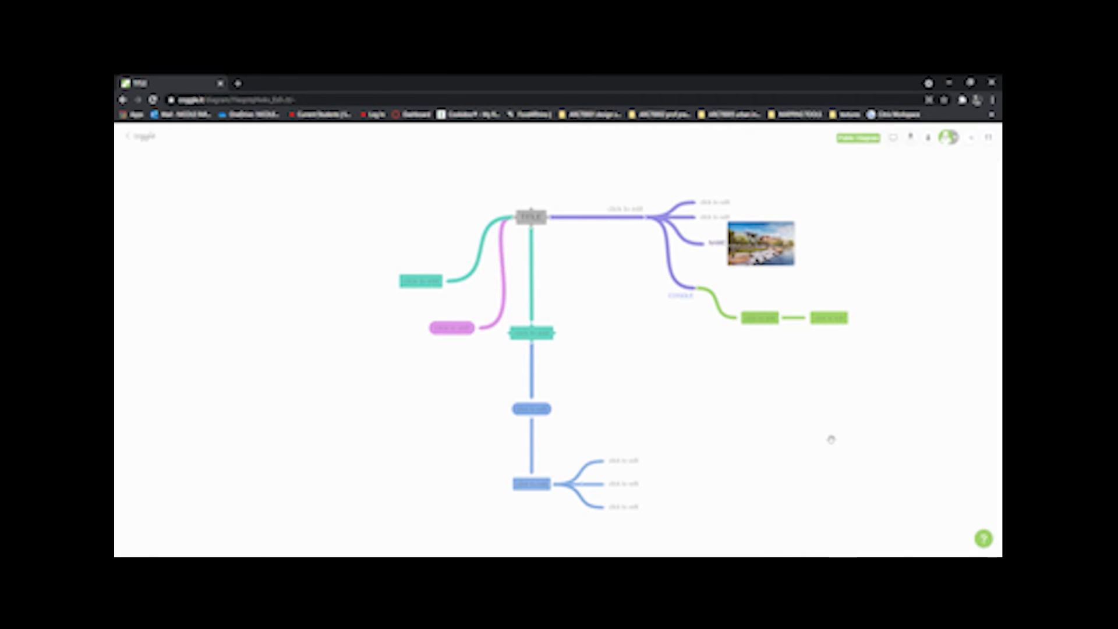
Step: Auto-arrange the light green branch
{"action": "right_click", "coordinate": [775, 317]}
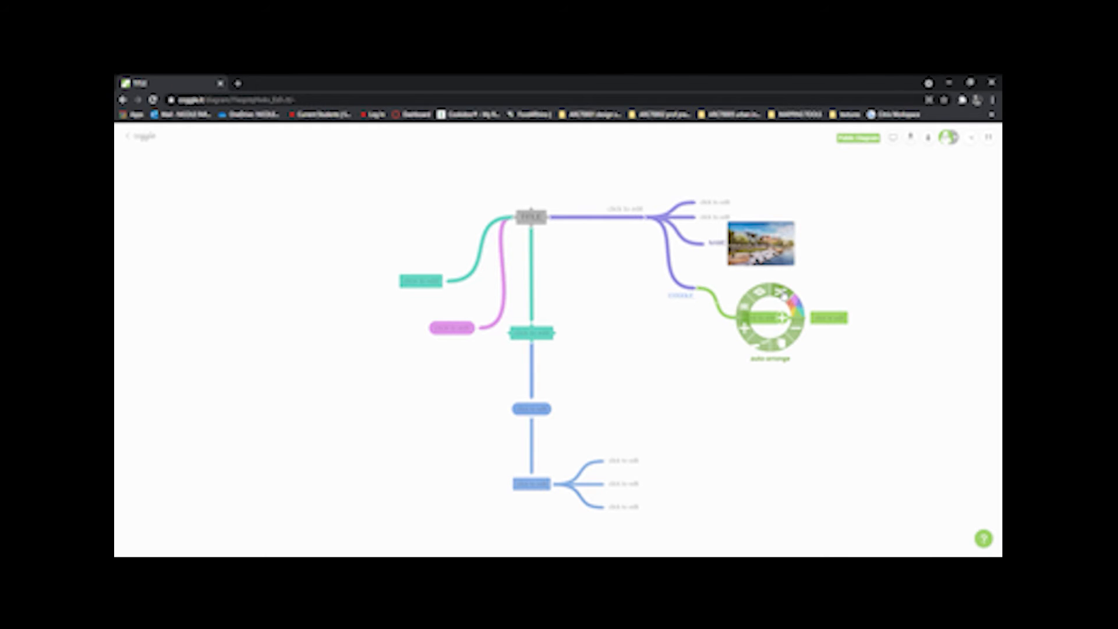
{"action": "left_click", "coordinate": [784, 296]}
Step: Move the upper and middle sub-branches of the lowest blue rectangle close around it, and auto-arrange that branch
{"action": "left_click_drag", "start_coordinate": [637, 466], "coordinate": [576, 451]}
{"action": "left_click_drag", "start_coordinate": [620, 490], "coordinate": [553, 519]}
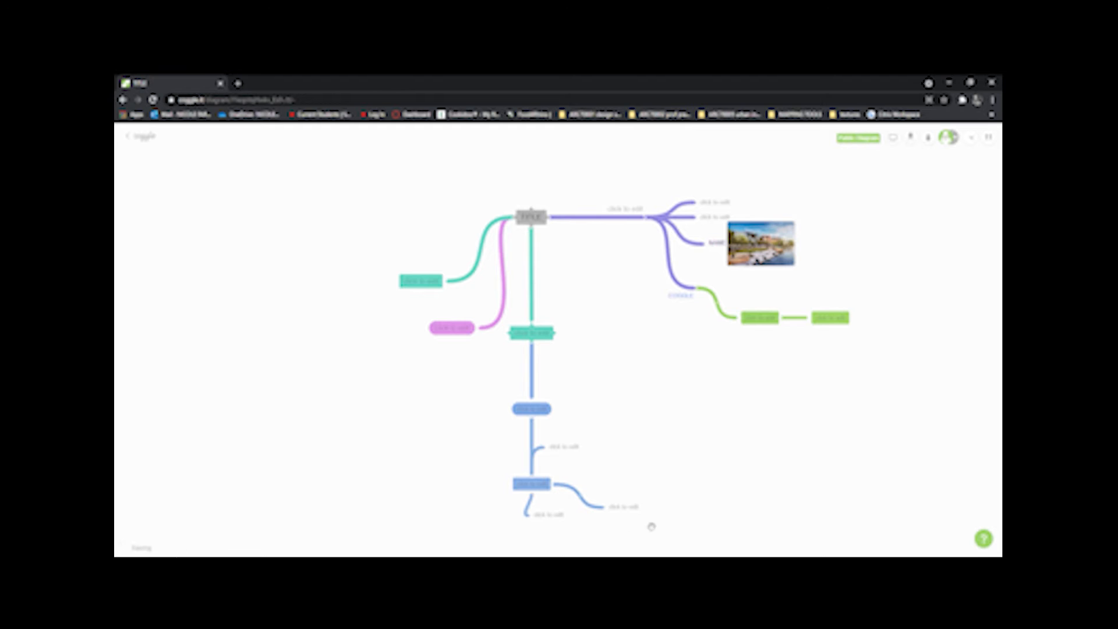
{"action": "right_click", "coordinate": [543, 487]}
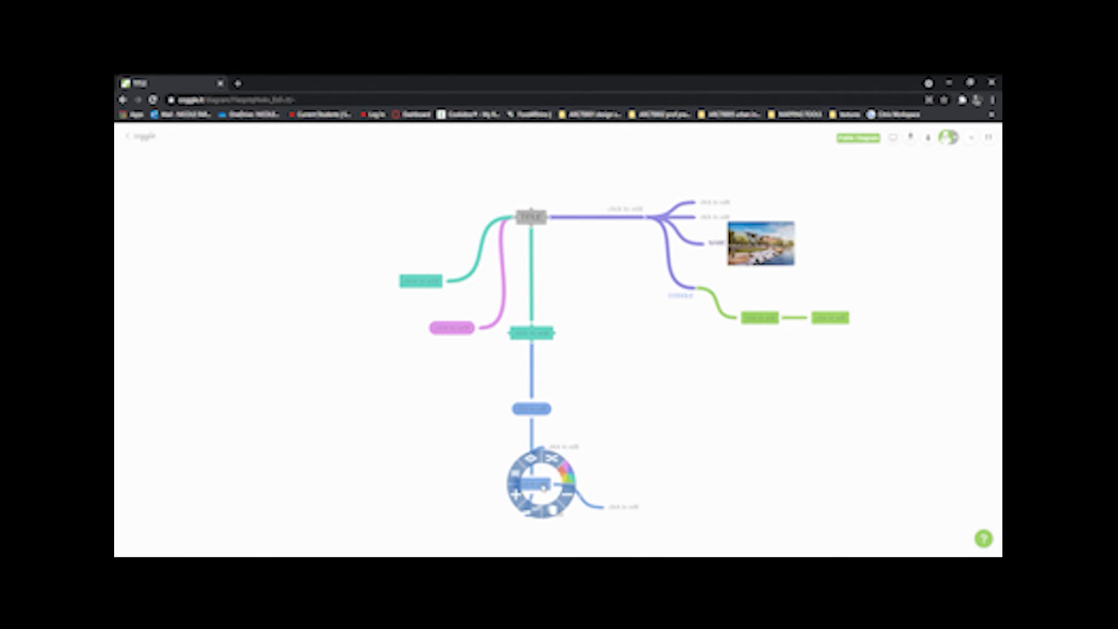
{"action": "left_click", "coordinate": [552, 460]}
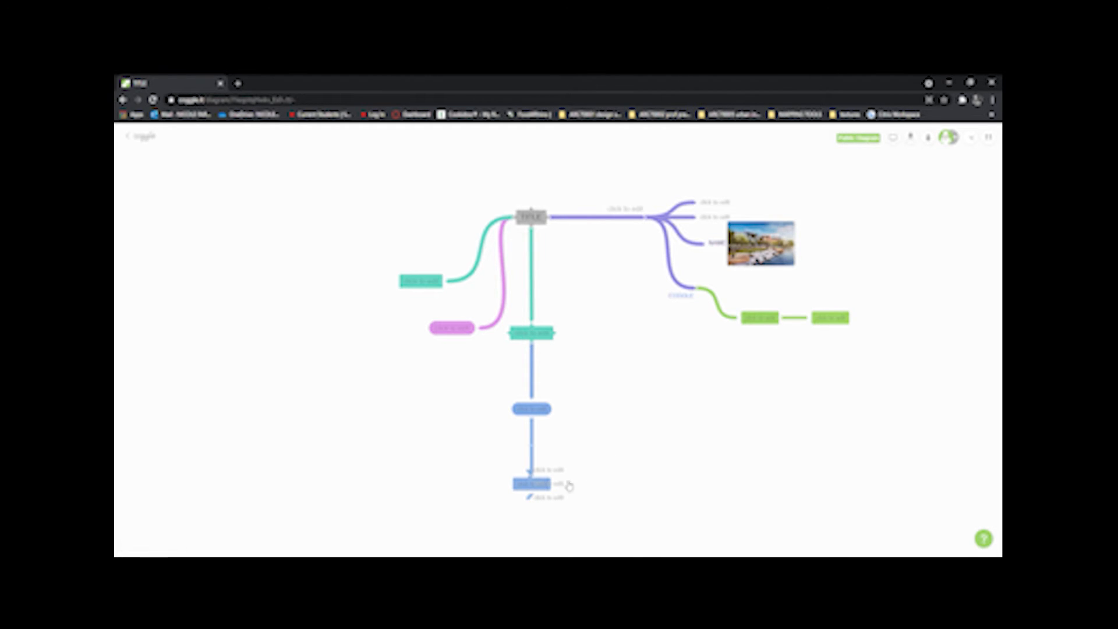
Step: Spread the three sub-branches out to the right of the lowest blue rectangle and auto-arrange them evenly
{"action": "left_click_drag", "start_coordinate": [568, 485], "coordinate": [624, 482]}
{"action": "right_click", "coordinate": [623, 482]}
{"action": "left_click_drag", "start_coordinate": [564, 507], "coordinate": [702, 523]}
{"action": "left_click_drag", "start_coordinate": [550, 471], "coordinate": [611, 440]}
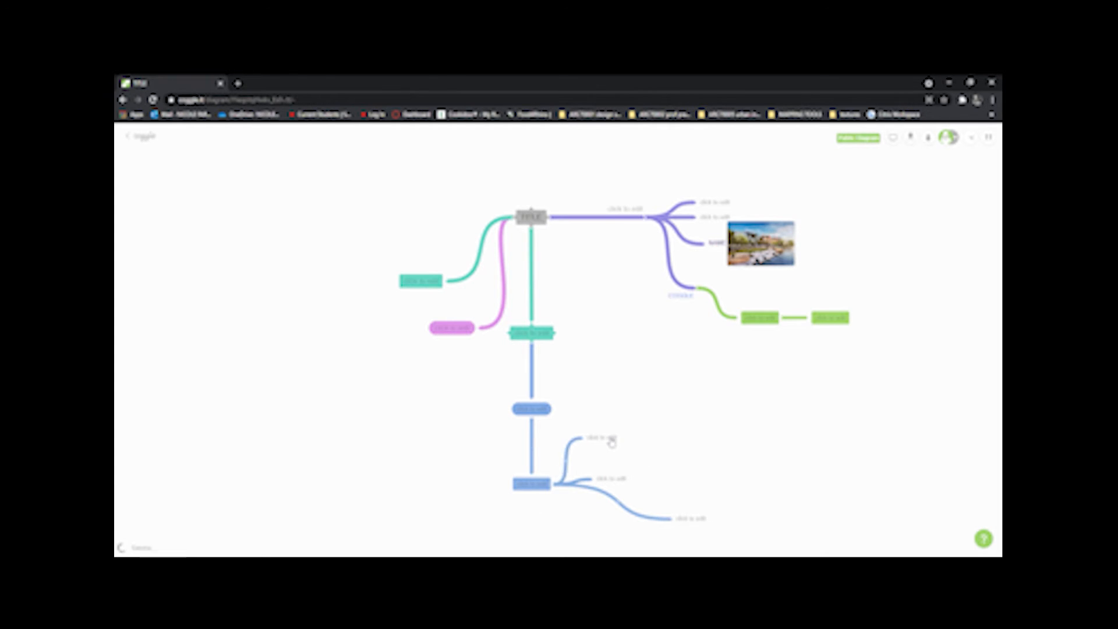
{"action": "right_click", "coordinate": [619, 483]}
{"action": "right_click", "coordinate": [546, 489]}
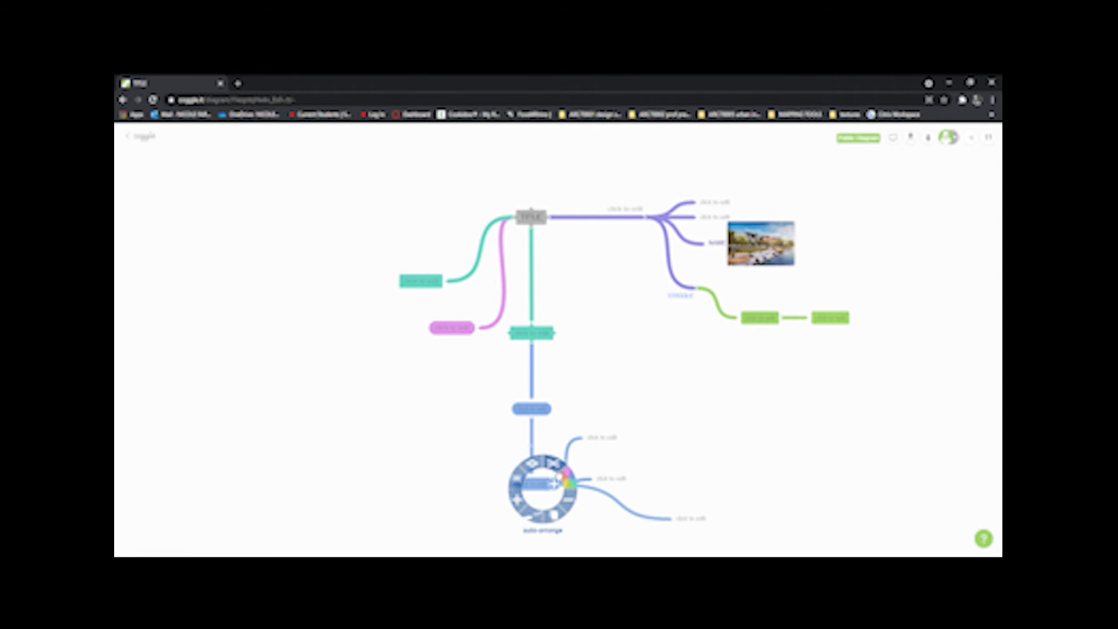
{"action": "left_click", "coordinate": [561, 470]}
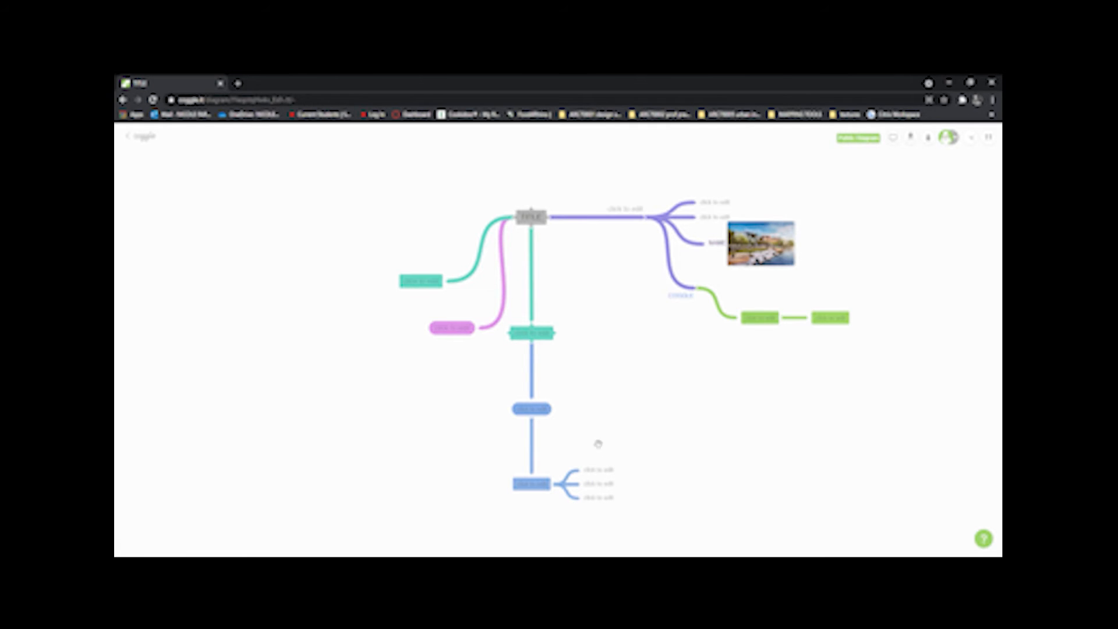
Step: Create a link from the lowest blue rectangle to the first light green rectangle and label it LINK
{"action": "right_click", "coordinate": [545, 488]}
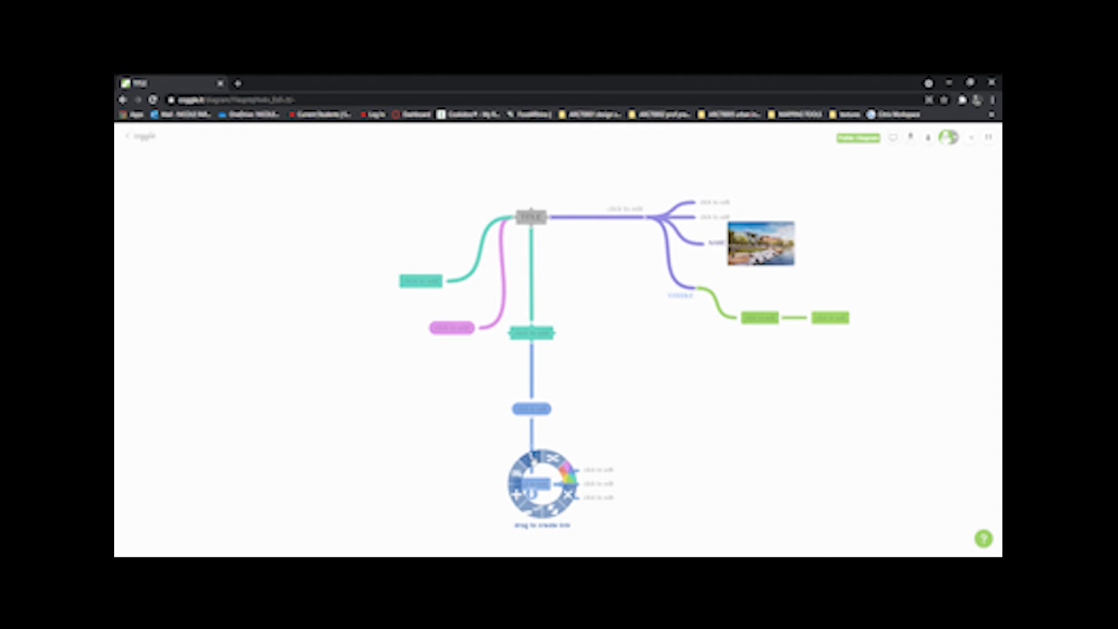
{"action": "left_click_drag", "start_coordinate": [533, 462], "coordinate": [757, 317]}
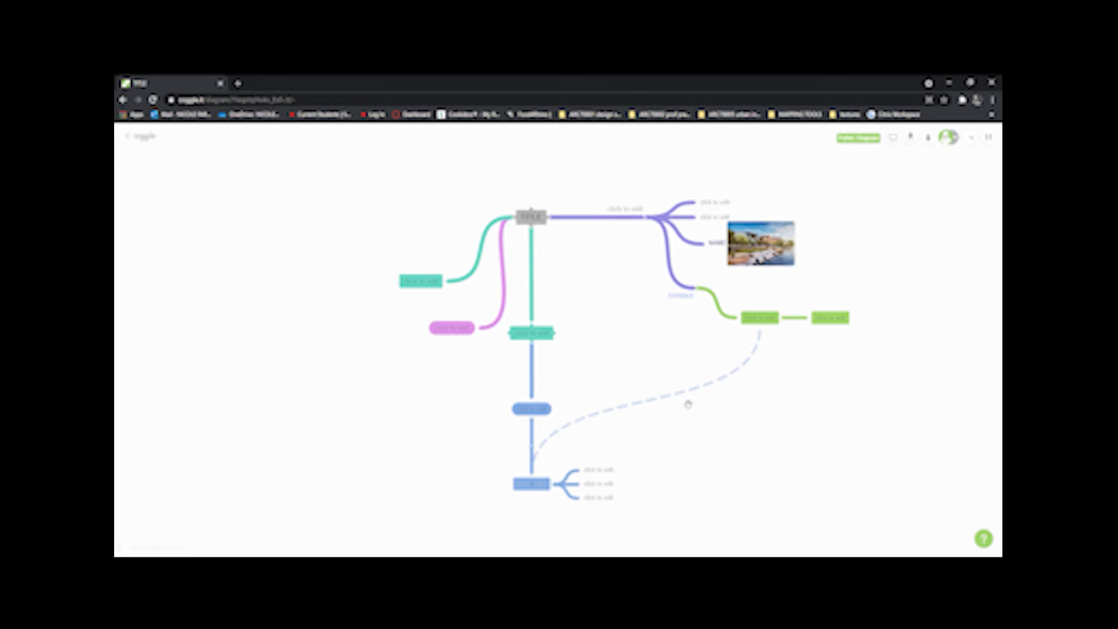
{"action": "left_click", "coordinate": [541, 490]}
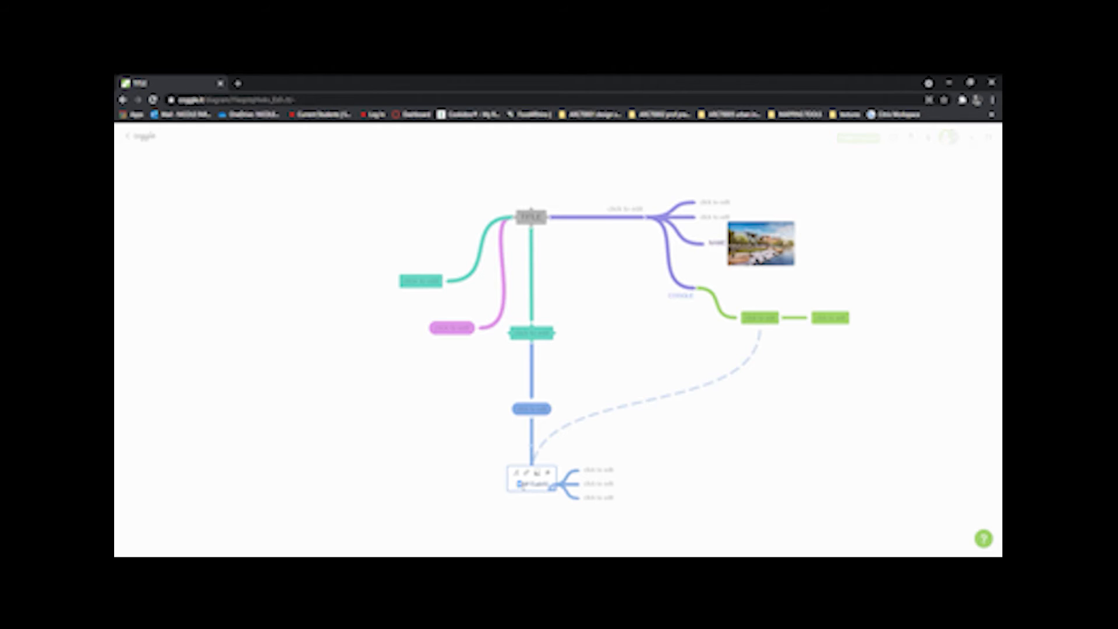
{"action": "type", "text": "LINK"}
{"action": "left_click", "coordinate": [630, 507]}
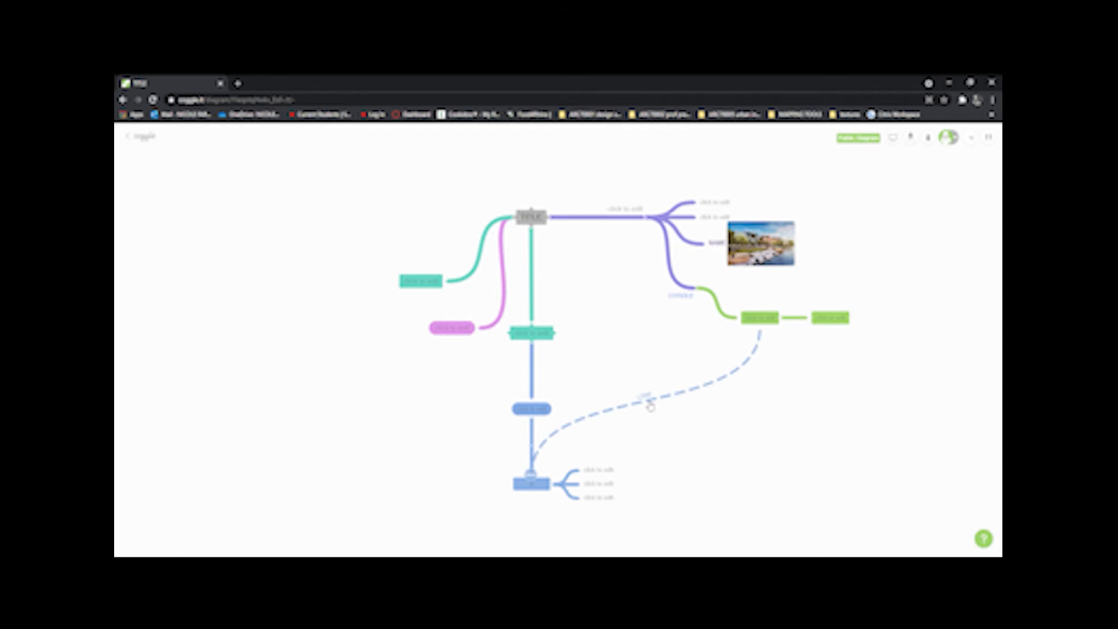
{"action": "scroll", "coordinate": [650, 407], "scroll_direction": "down", "scroll_amount": 3}
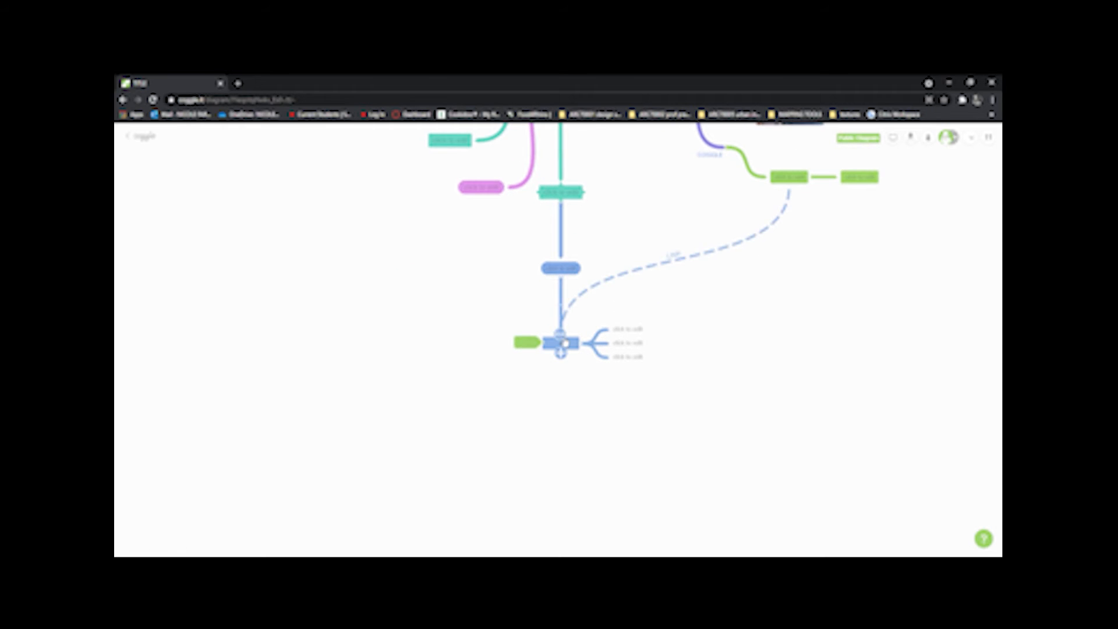
{"action": "left_click_drag", "start_coordinate": [561, 348], "coordinate": [562, 491]}
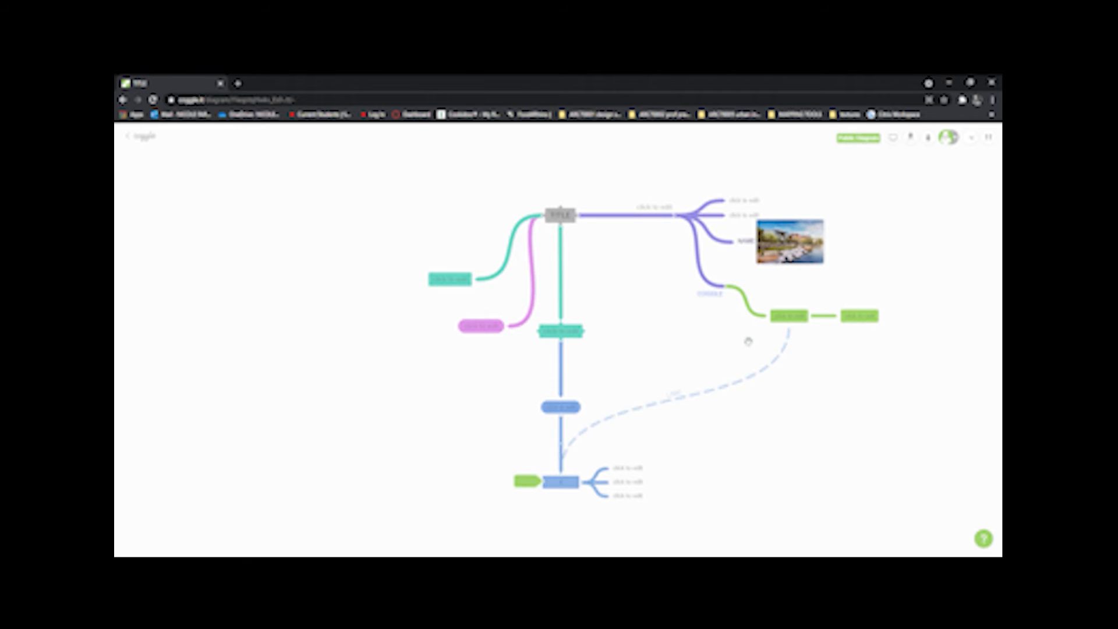
{"action": "right_click", "coordinate": [561, 415]}
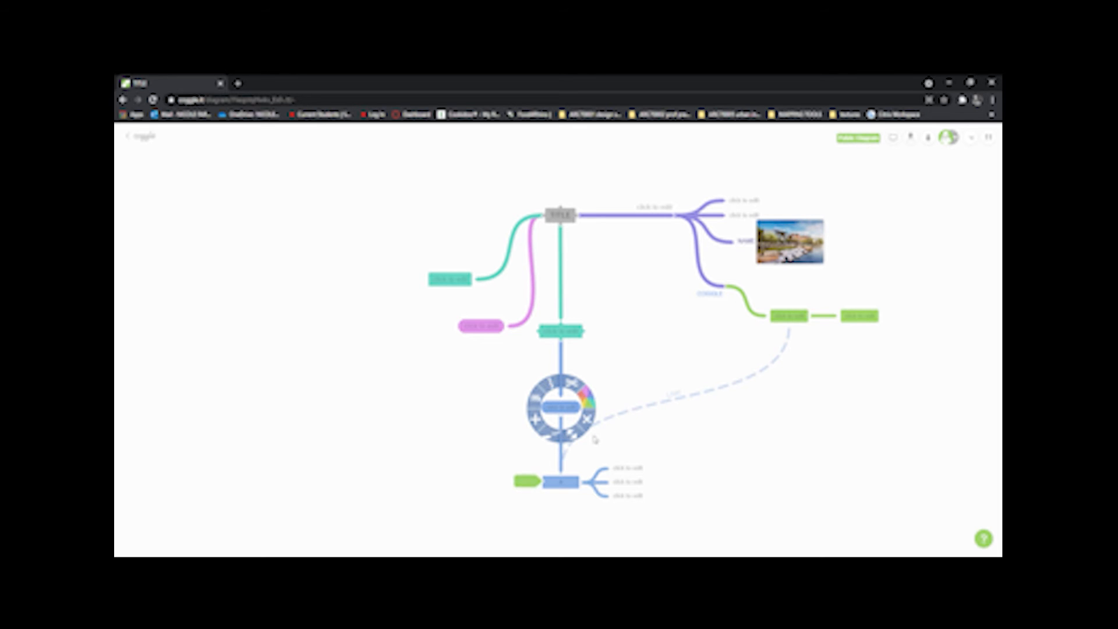
{"action": "left_click", "coordinate": [599, 441]}
Step: Show the shortcuts help and move the COGGLE branch with its light green items lower on the map
{"action": "left_click", "coordinate": [983, 539]}
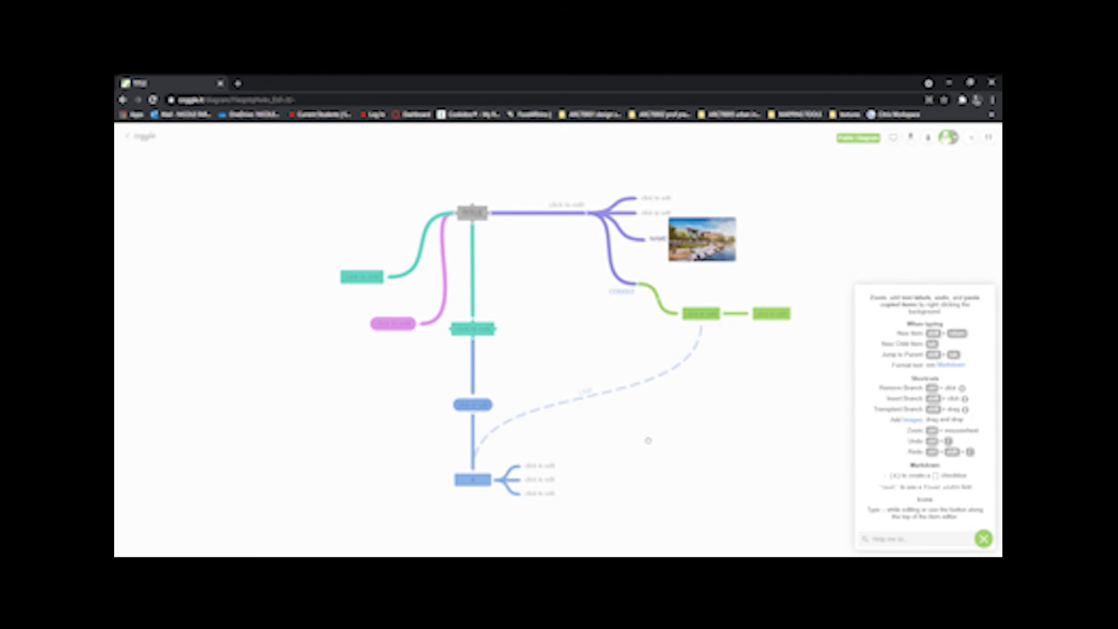
{"action": "left_click_drag", "start_coordinate": [594, 340], "coordinate": [568, 357]}
{"action": "left_click_drag", "start_coordinate": [511, 324], "coordinate": [529, 282]}
{"action": "left_click_drag", "start_coordinate": [618, 269], "coordinate": [680, 361]}
{"action": "left_click_drag", "start_coordinate": [606, 385], "coordinate": [583, 320]}
{"action": "left_click_drag", "start_coordinate": [586, 362], "coordinate": [581, 415]}
{"action": "left_click_drag", "start_coordinate": [659, 354], "coordinate": [616, 322]}
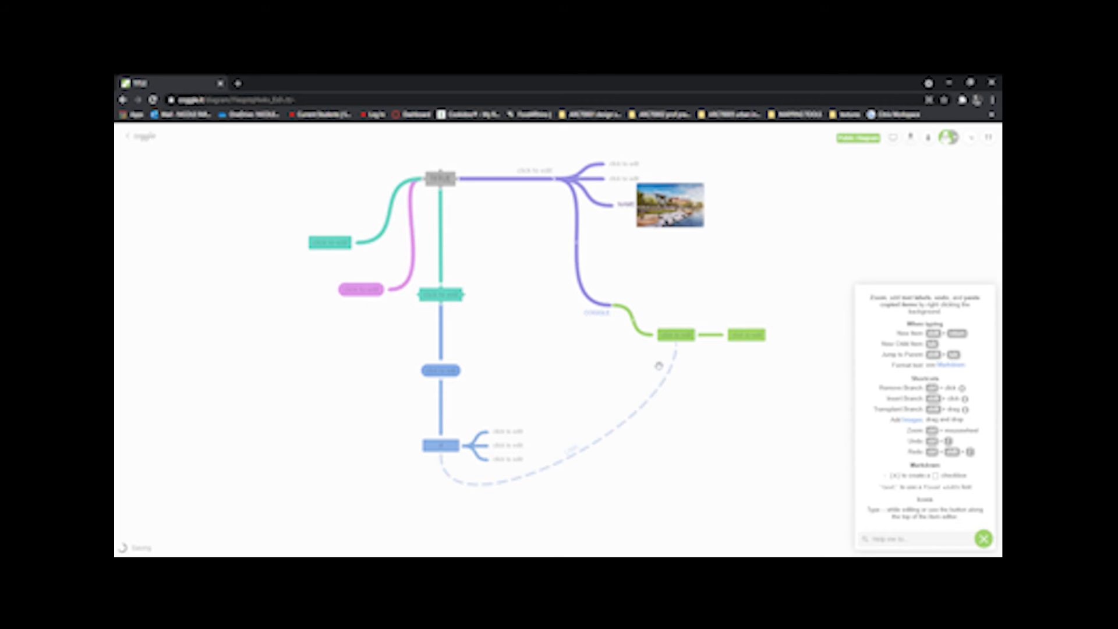
Step: Bring up the option wheel on the empty canvas and examine the whole map at different zoom levels
{"action": "right_click", "coordinate": [666, 428]}
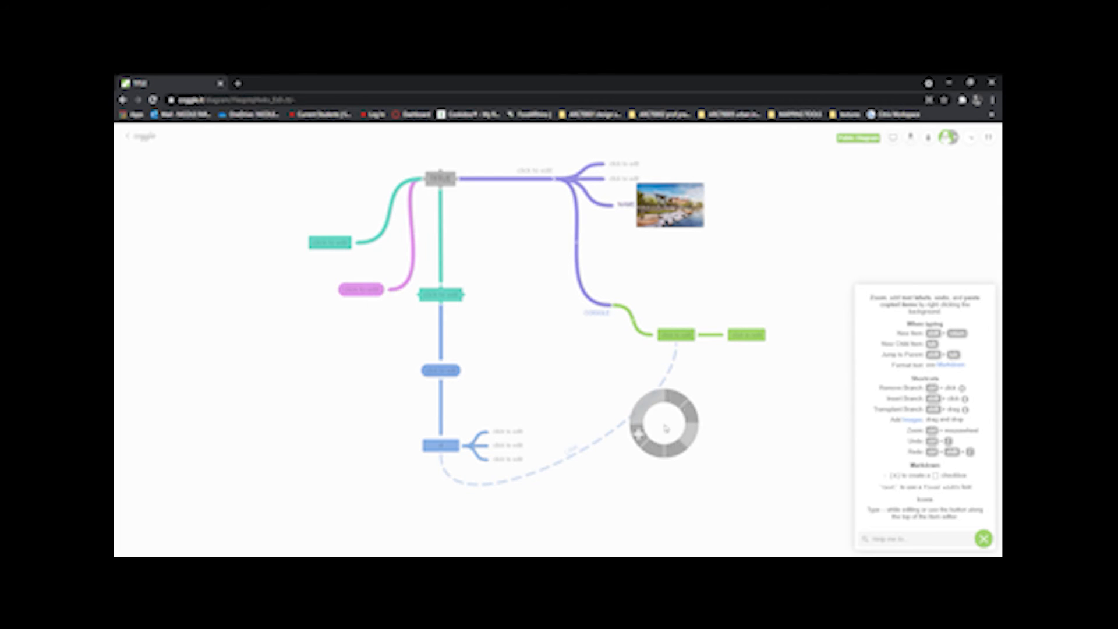
{"action": "right_click", "coordinate": [566, 386]}
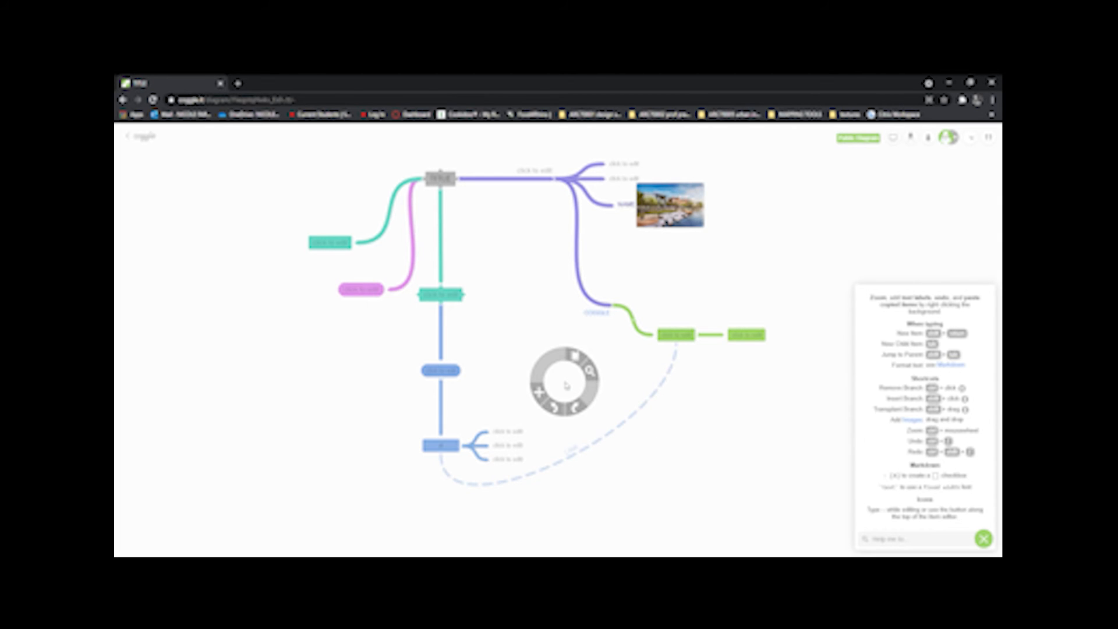
{"action": "scroll", "coordinate": [567, 385], "scroll_direction": "up", "scroll_amount": 2}
{"action": "scroll", "coordinate": [577, 387], "scroll_direction": "down", "scroll_amount": 5}
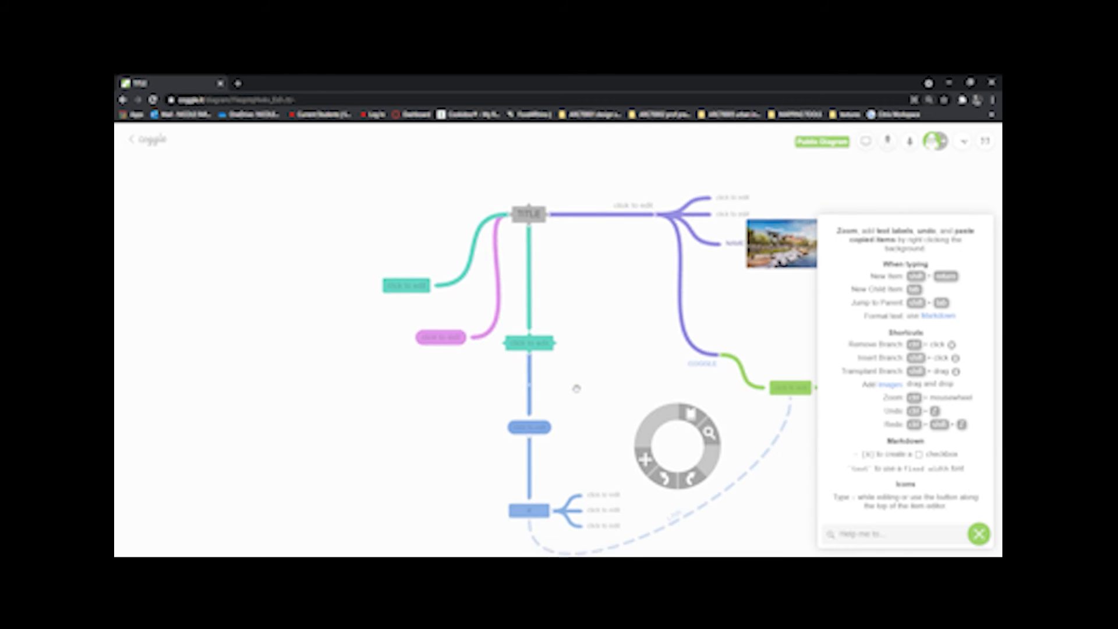
{"action": "scroll", "coordinate": [576, 387], "scroll_direction": "down", "scroll_amount": 3}
{"action": "scroll", "coordinate": [579, 391], "scroll_direction": "up", "scroll_amount": 6}
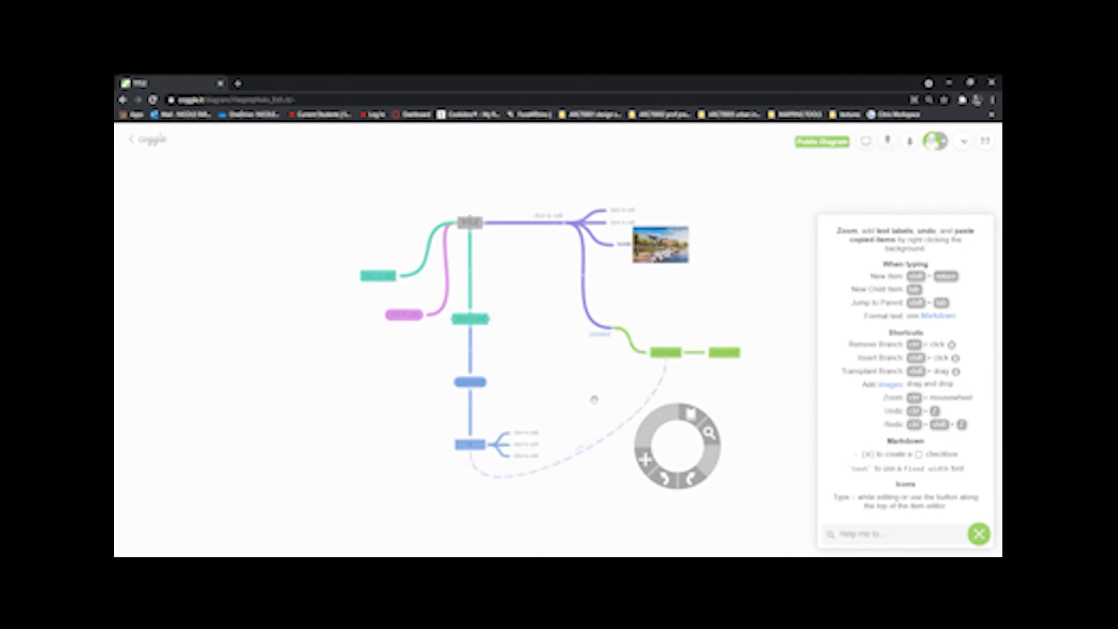
{"action": "scroll", "coordinate": [581, 390], "scroll_direction": "down", "scroll_amount": 5}
{"action": "scroll", "coordinate": [580, 387], "scroll_direction": "up", "scroll_amount": 4}
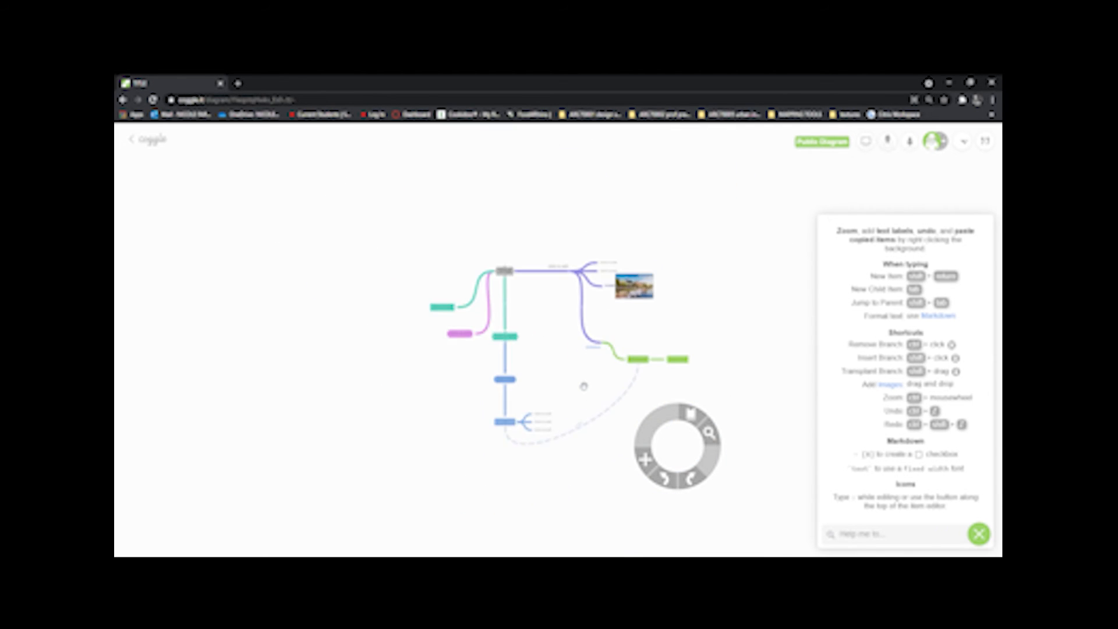
{"action": "left_click_drag", "start_coordinate": [525, 260], "coordinate": [539, 365]}
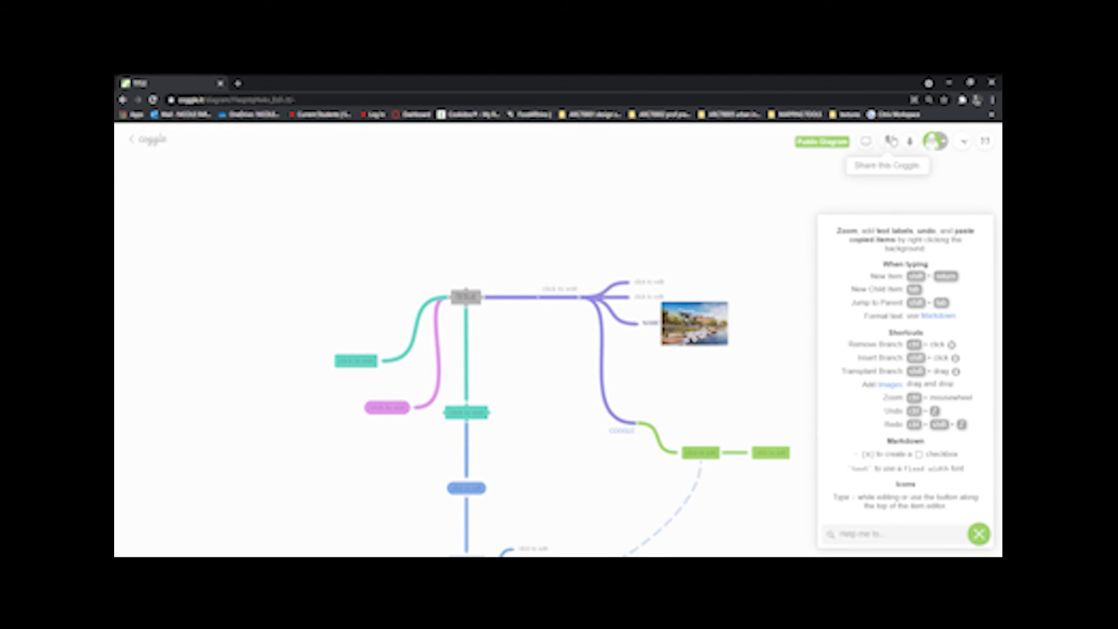
Step: Review the diagram's download formats and its sharing options
{"action": "left_click", "coordinate": [909, 141]}
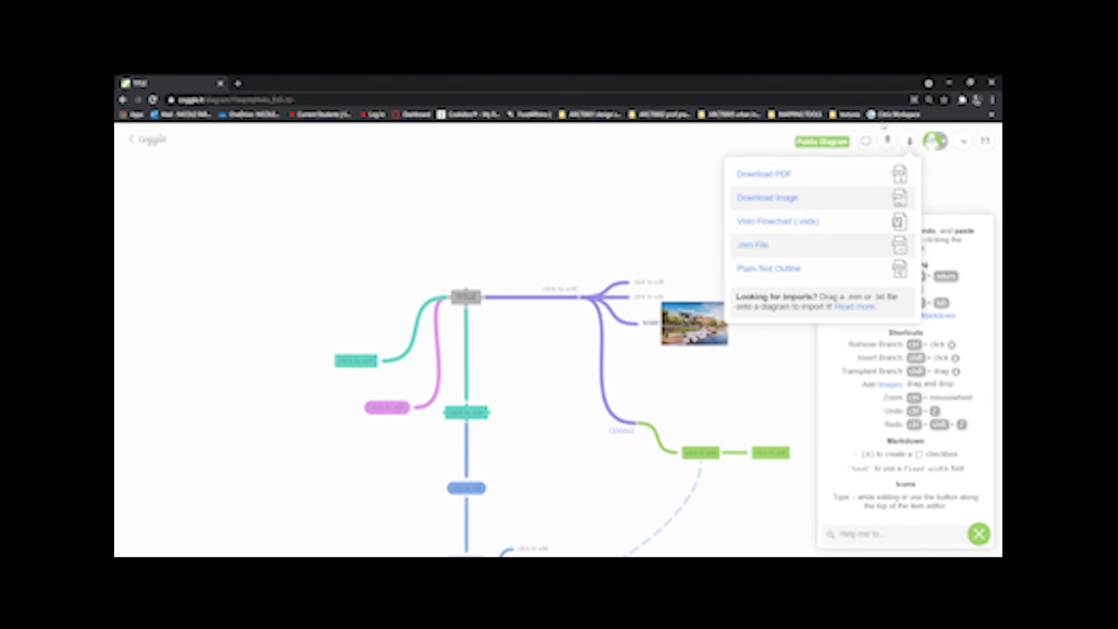
{"action": "left_click", "coordinate": [889, 140]}
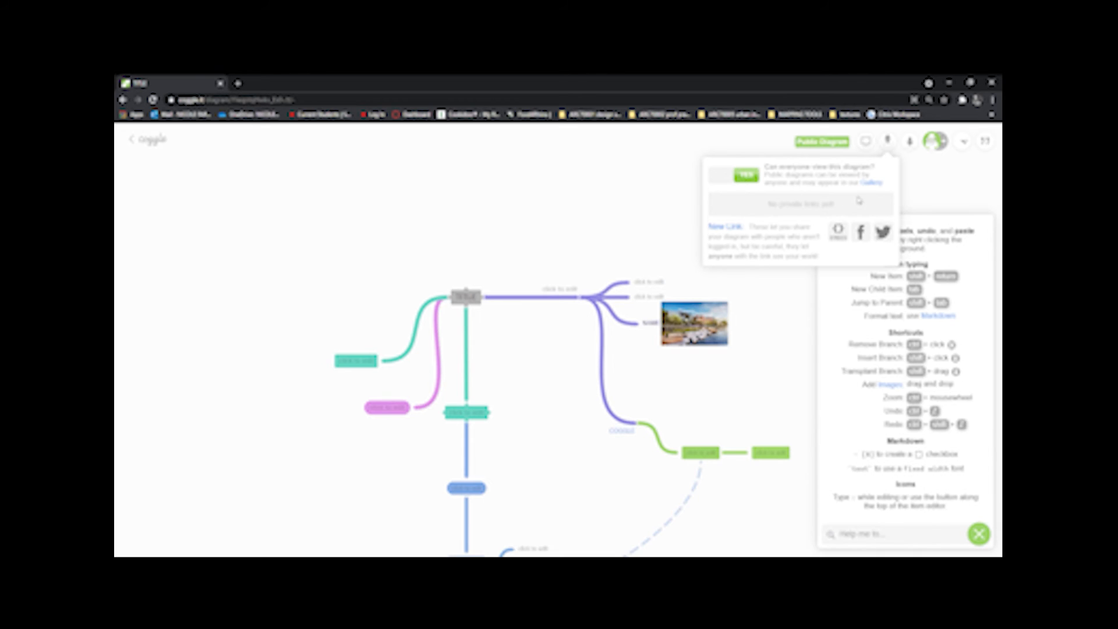
{"action": "left_click", "coordinate": [944, 202]}
Step: Open the diagram's version history to view its previous versions
{"action": "mouse_move", "coordinate": [938, 141]}
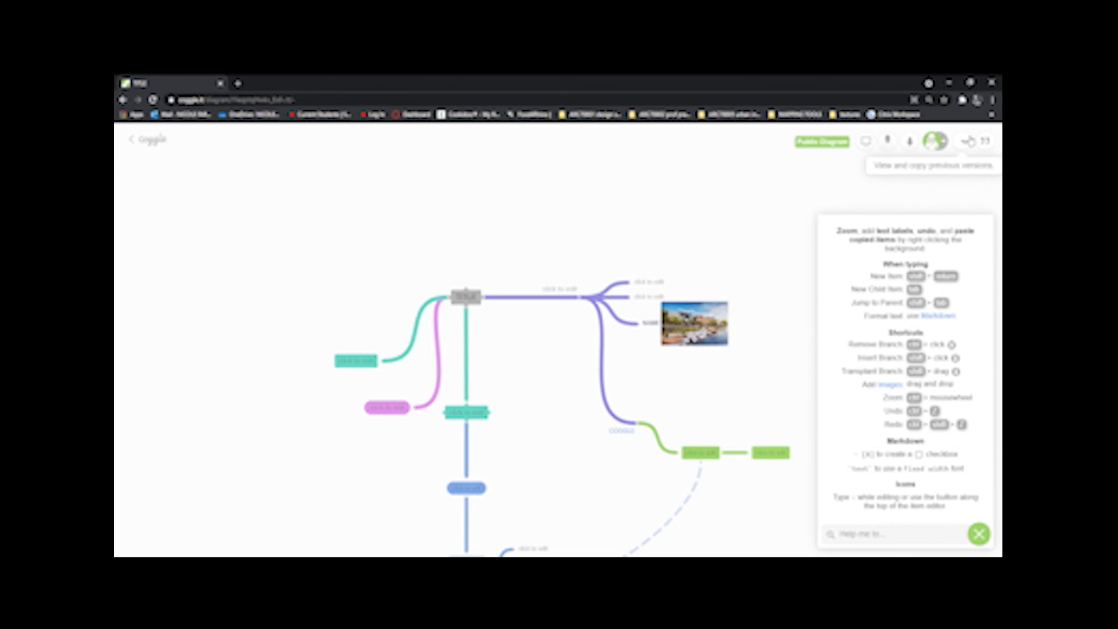
{"action": "left_click", "coordinate": [975, 141]}
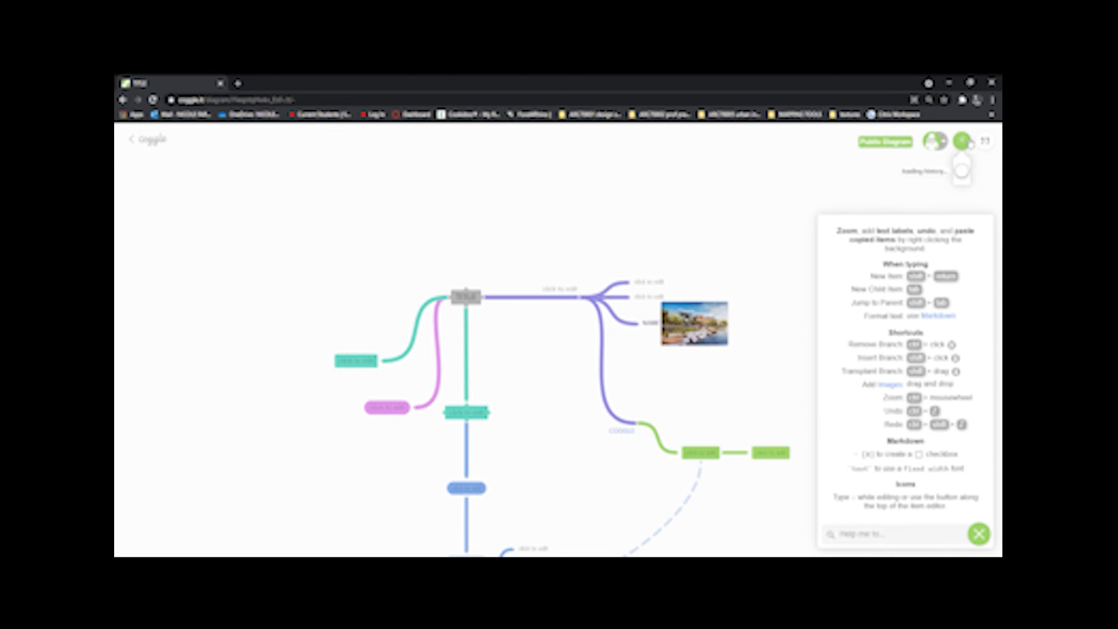
{"action": "mouse_move", "coordinate": [962, 485]}
{"action": "left_mouse_down"}
{"action": "mouse_move", "coordinate": [964, 235]}
{"action": "mouse_move", "coordinate": [962, 317]}
{"action": "mouse_move", "coordinate": [985, 391]}
{"action": "mouse_move", "coordinate": [964, 388]}
{"action": "mouse_move", "coordinate": [964, 489]}
{"action": "left_mouse_up"}
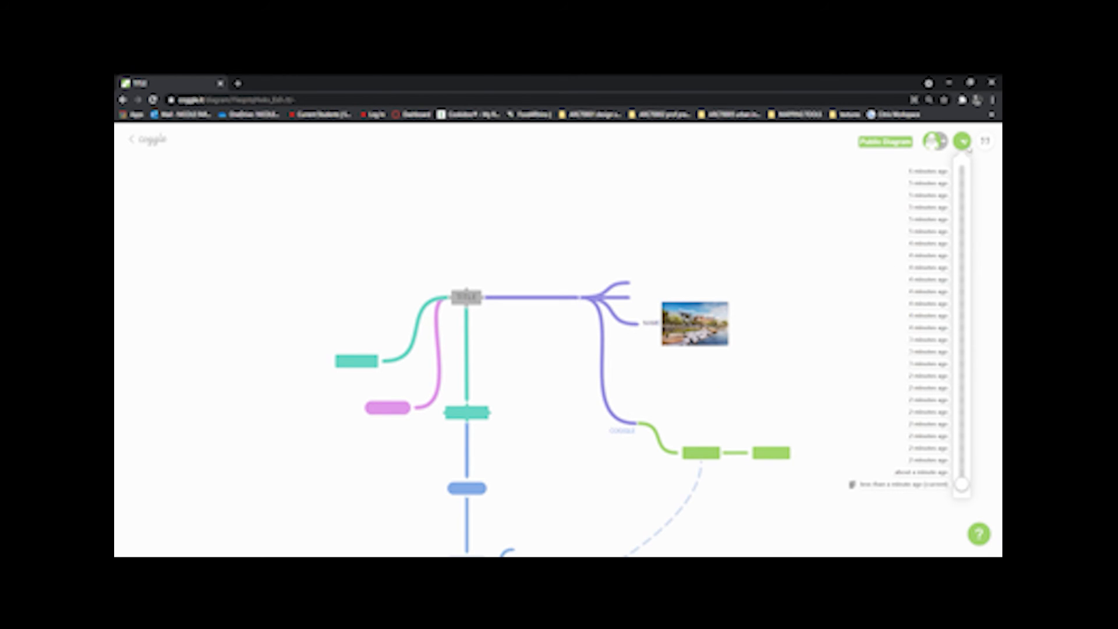
Step: View the diagram's messages and comments, and close them again
{"action": "left_click", "coordinate": [992, 143]}
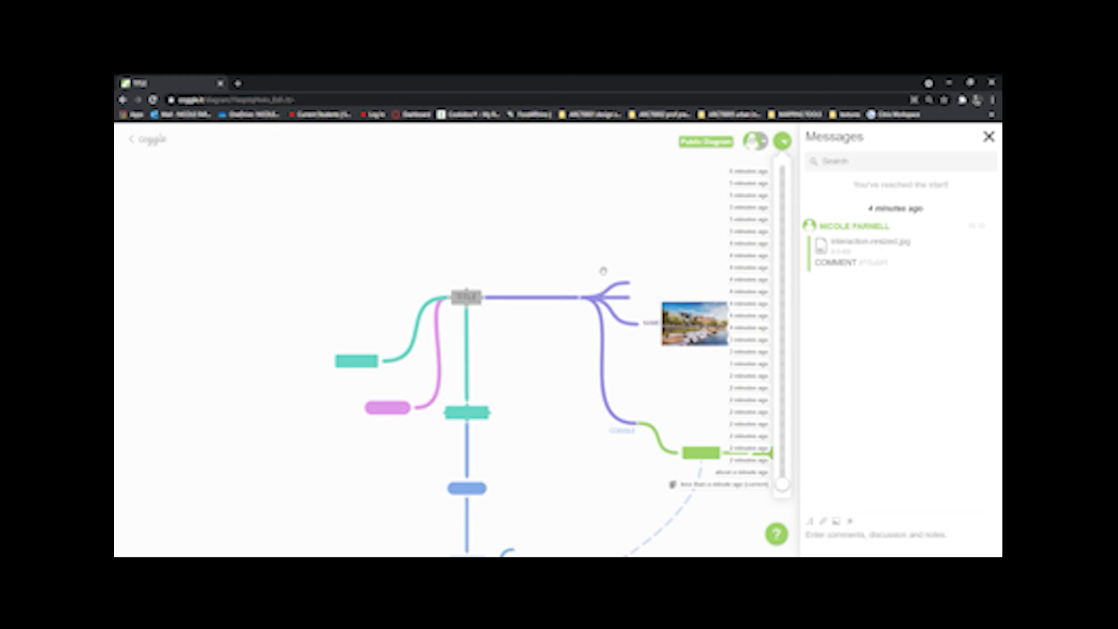
{"action": "left_click", "coordinate": [990, 138]}
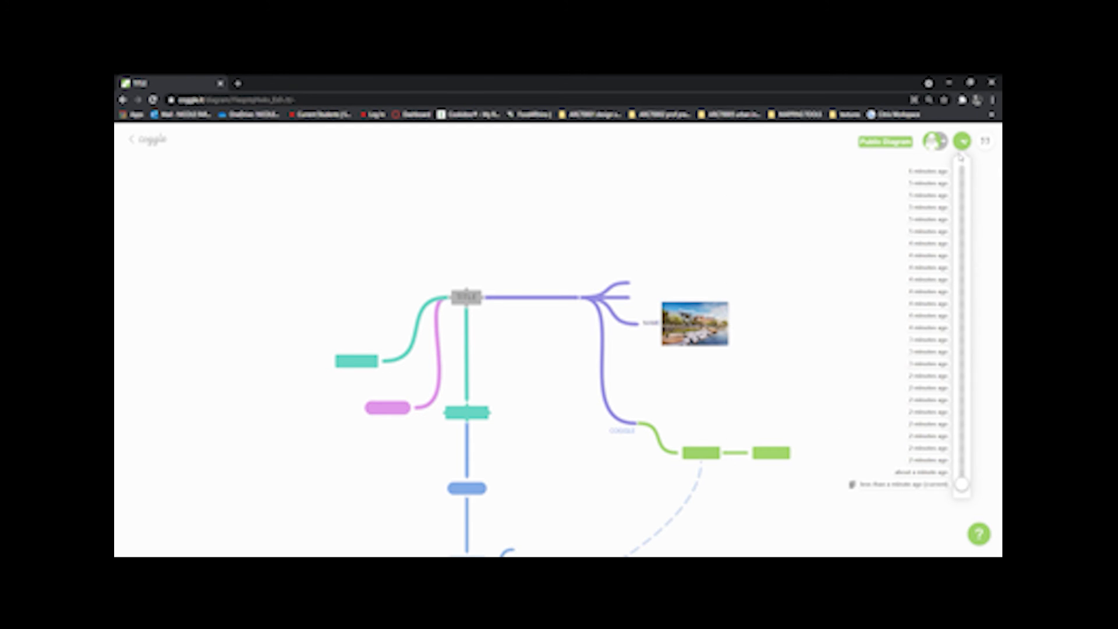
{"action": "left_click_drag", "start_coordinate": [609, 256], "coordinate": [661, 230]}
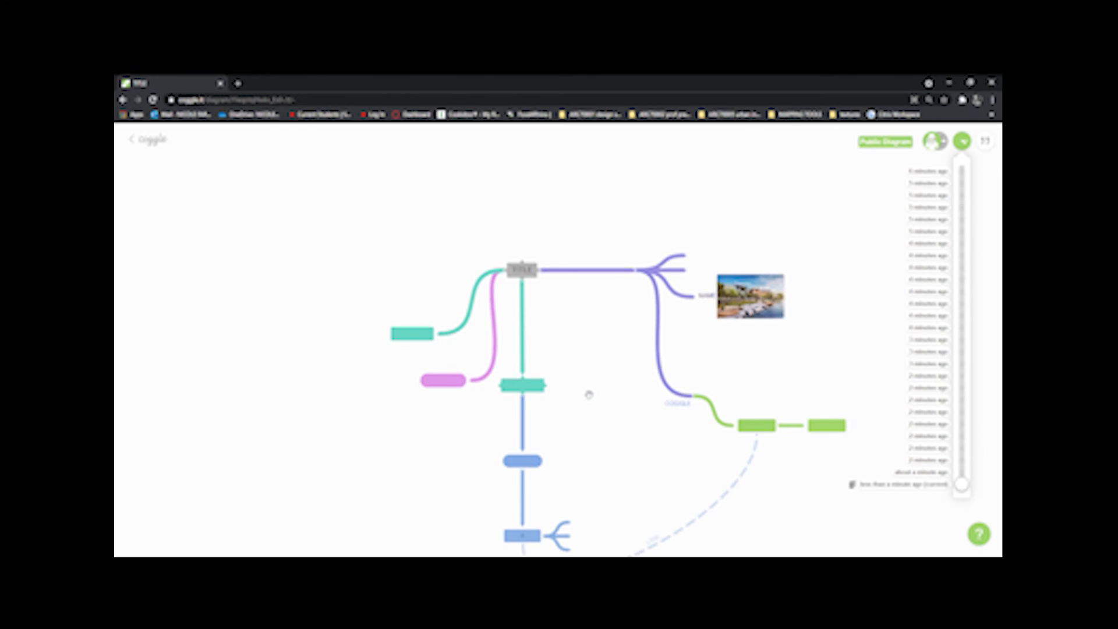
{"action": "scroll", "coordinate": [584, 395], "scroll_direction": "down", "scroll_amount": 1}
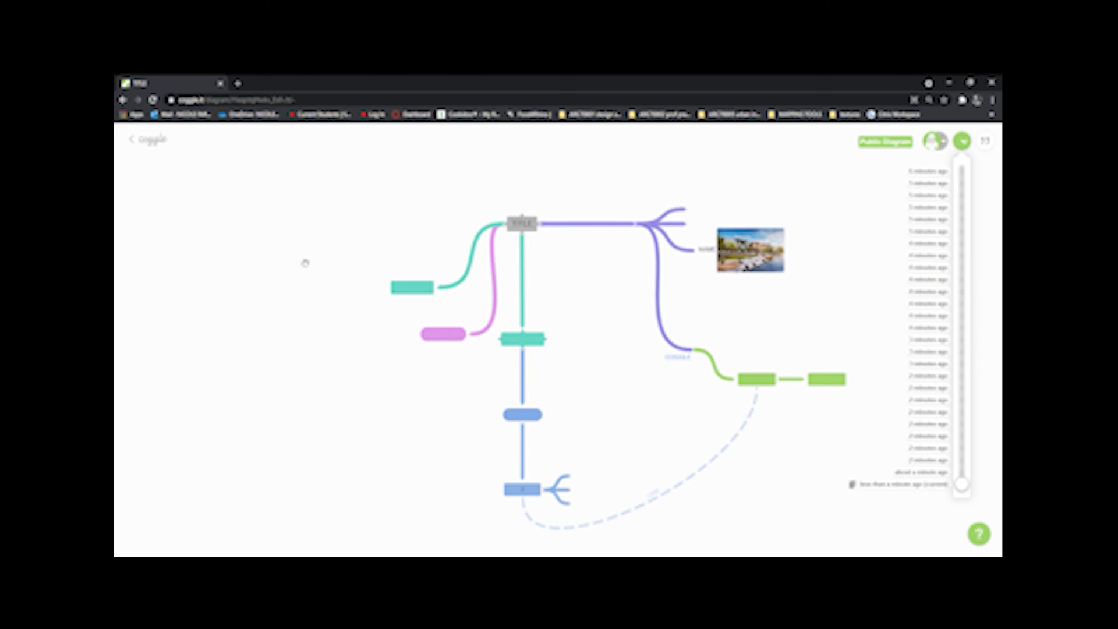
Step: Open the Sustainable Land Management diagram from the diagram list and examine its overall layout and its image branches
{"action": "left_click", "coordinate": [148, 139]}
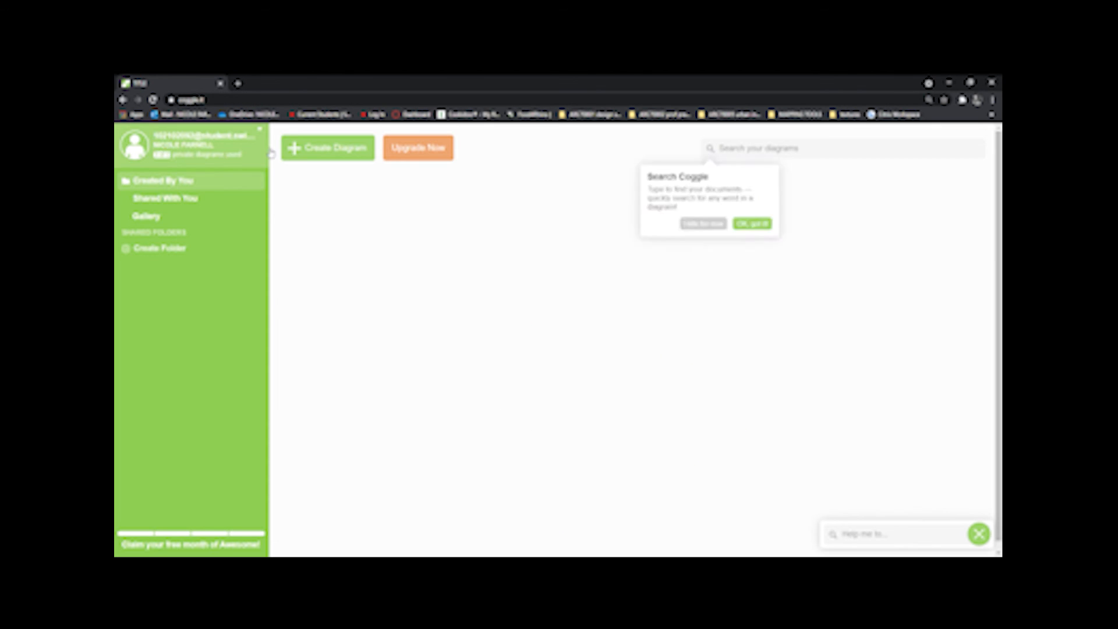
{"action": "left_click", "coordinate": [646, 230]}
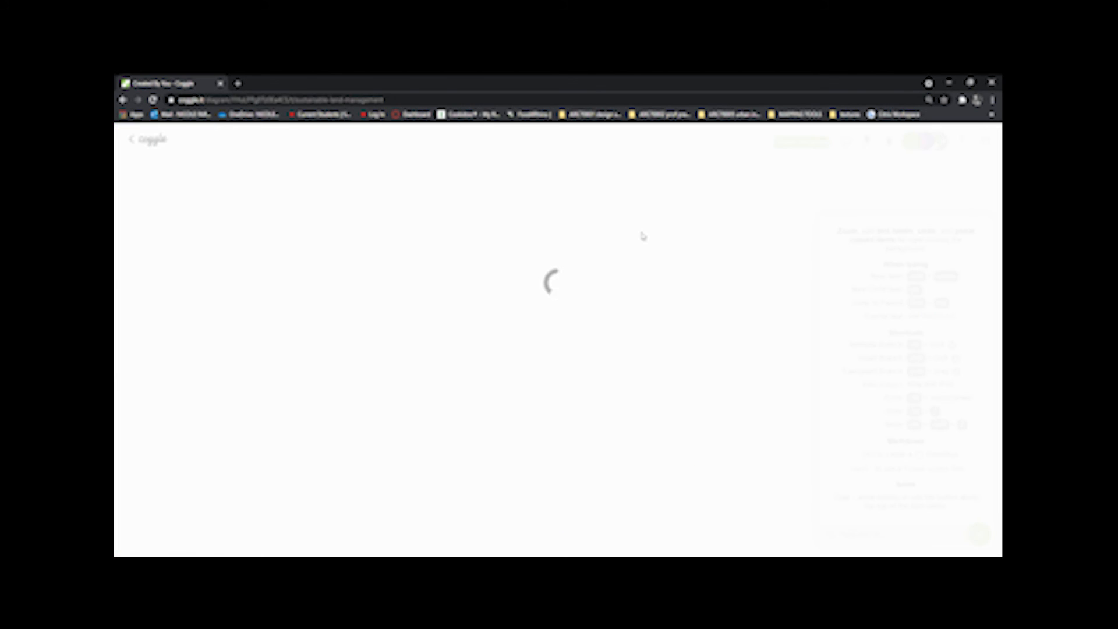
{"action": "left_click_drag", "start_coordinate": [680, 297], "coordinate": [607, 247]}
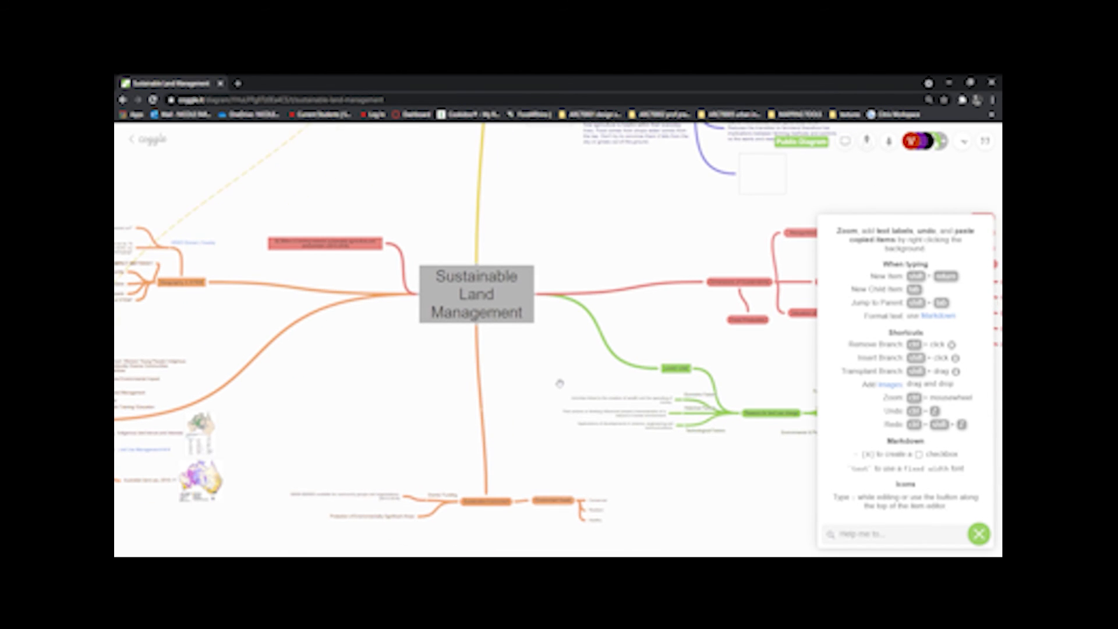
{"action": "scroll", "coordinate": [549, 389], "scroll_direction": "down", "scroll_amount": 5}
{"action": "left_click_drag", "start_coordinate": [574, 367], "coordinate": [553, 408]}
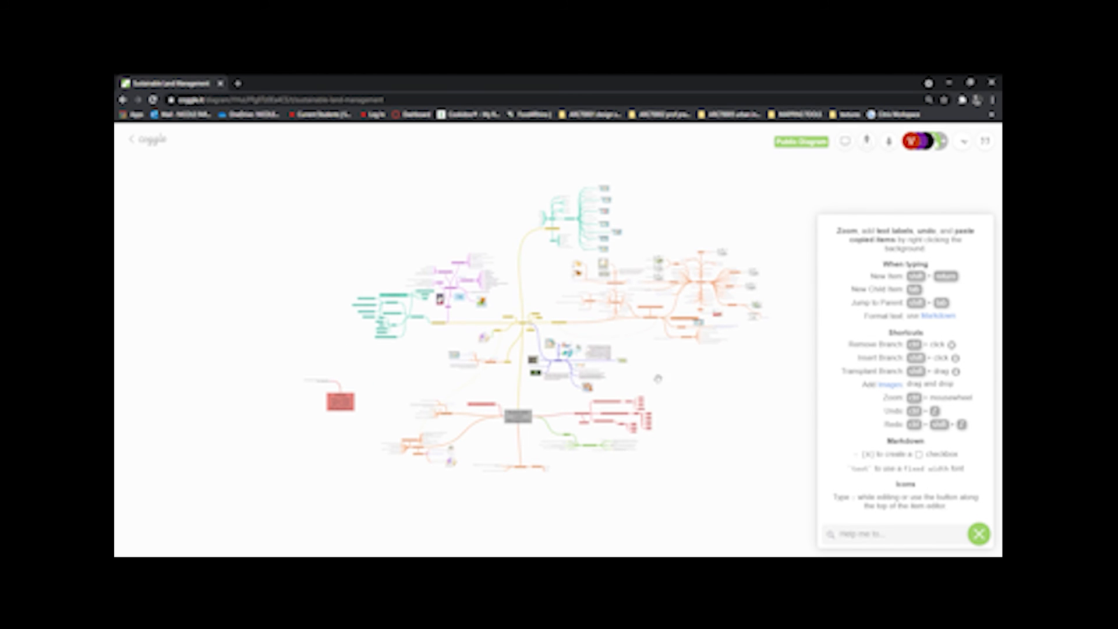
{"action": "scroll", "coordinate": [740, 294], "scroll_direction": "up", "scroll_amount": 10}
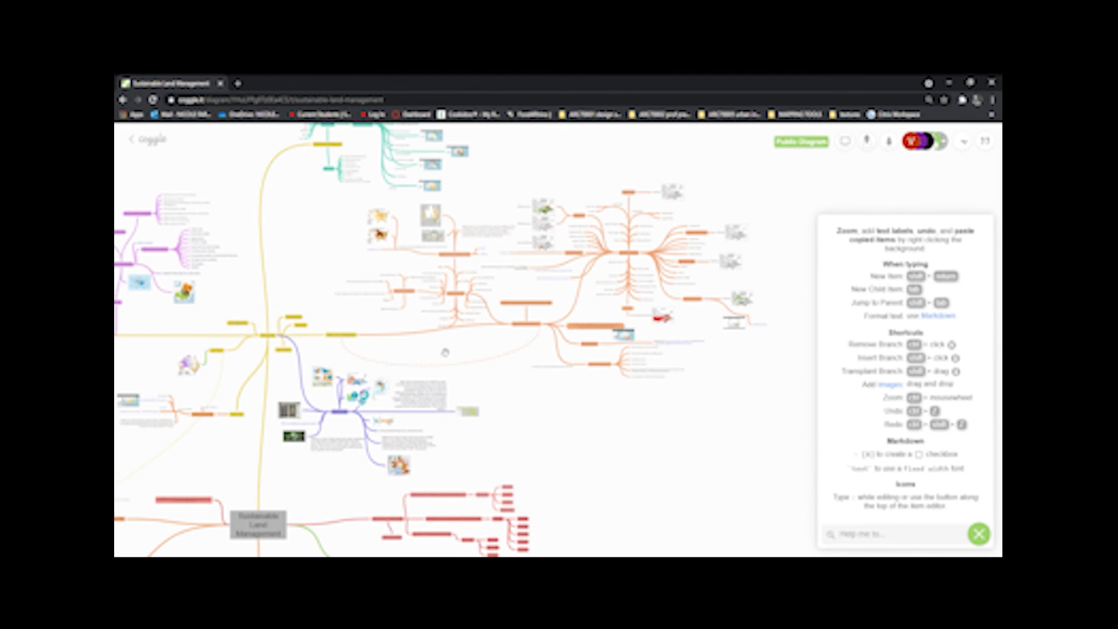
{"action": "scroll", "coordinate": [447, 354], "scroll_direction": "down", "scroll_amount": 3}
{"action": "scroll", "coordinate": [460, 364], "scroll_direction": "down", "scroll_amount": 3}
{"action": "scroll", "coordinate": [462, 363], "scroll_direction": "down", "scroll_amount": 3}
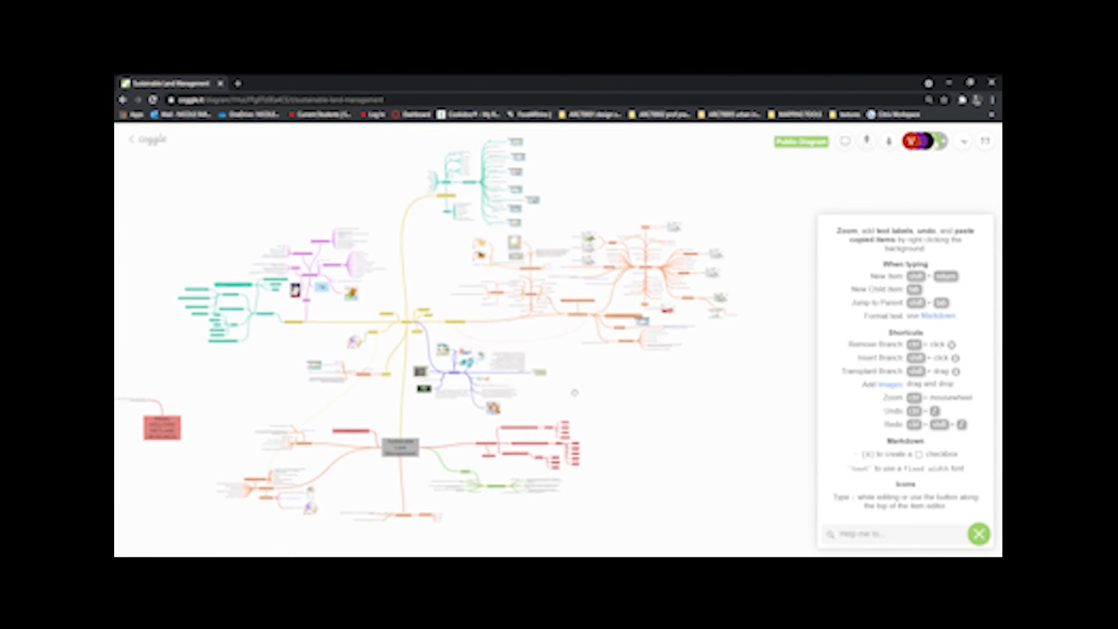
Step: Return to the diagram list, open the CARING FOR OUR COUNTRY diagram and examine its branches and dashed cross-links
{"action": "left_click", "coordinate": [148, 140]}
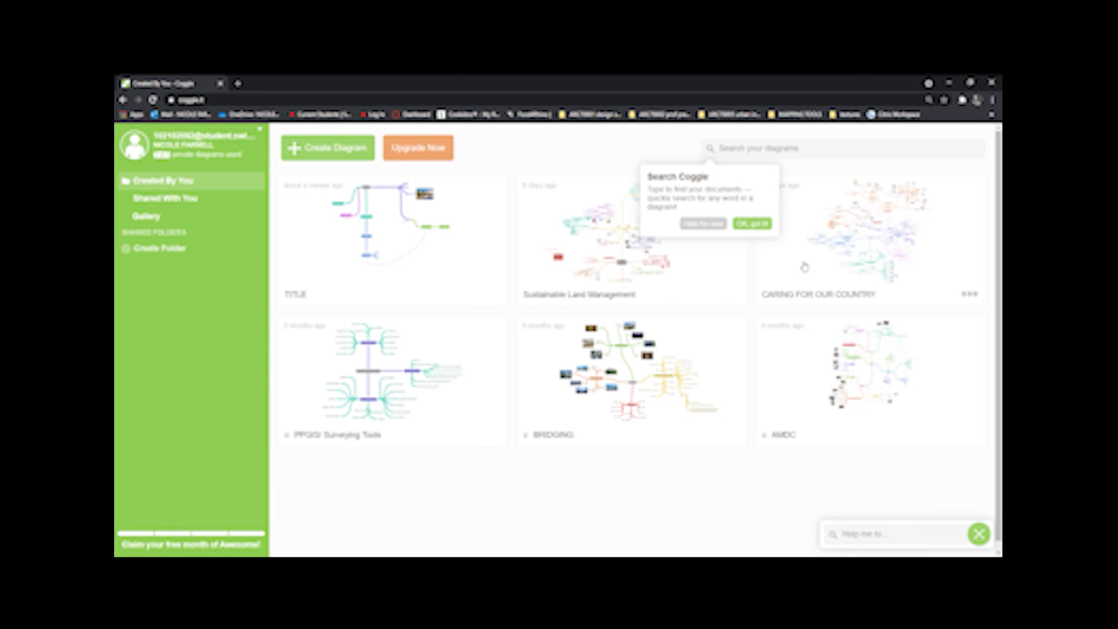
{"action": "left_click", "coordinate": [873, 238]}
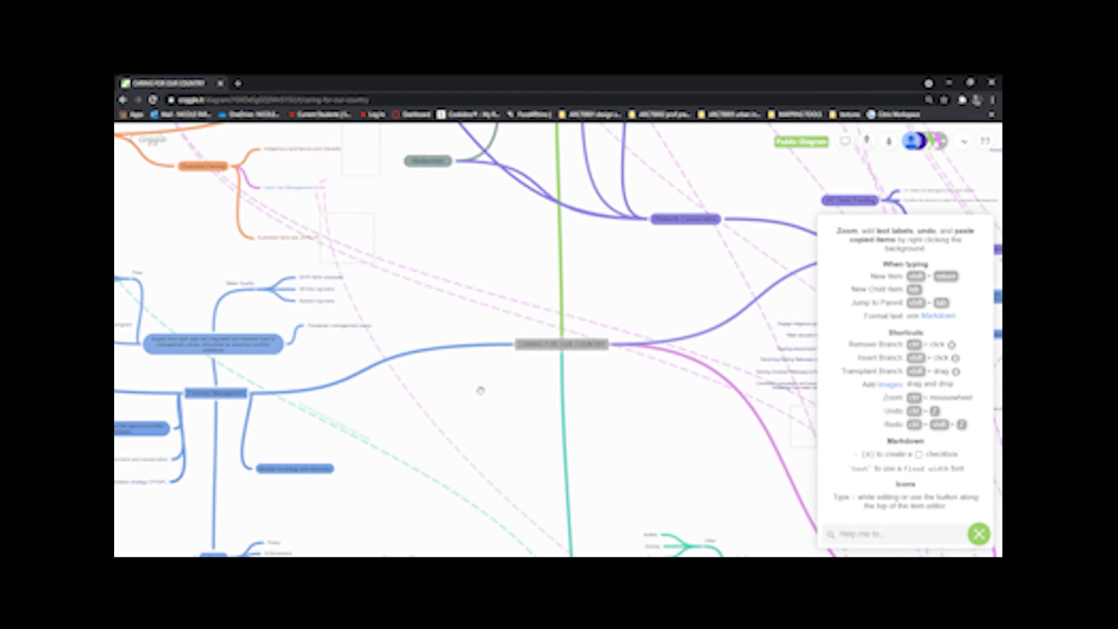
{"action": "scroll", "coordinate": [482, 394], "scroll_direction": "down", "scroll_amount": 5}
{"action": "left_click_drag", "start_coordinate": [481, 369], "coordinate": [462, 359]}
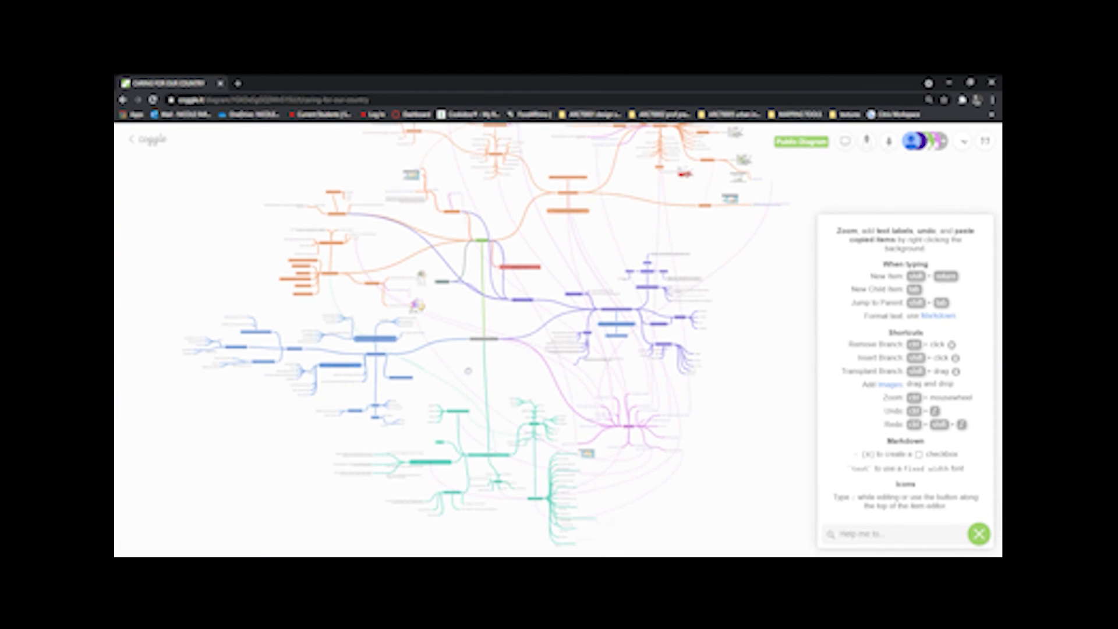
{"action": "left_click_drag", "start_coordinate": [513, 372], "coordinate": [517, 398]}
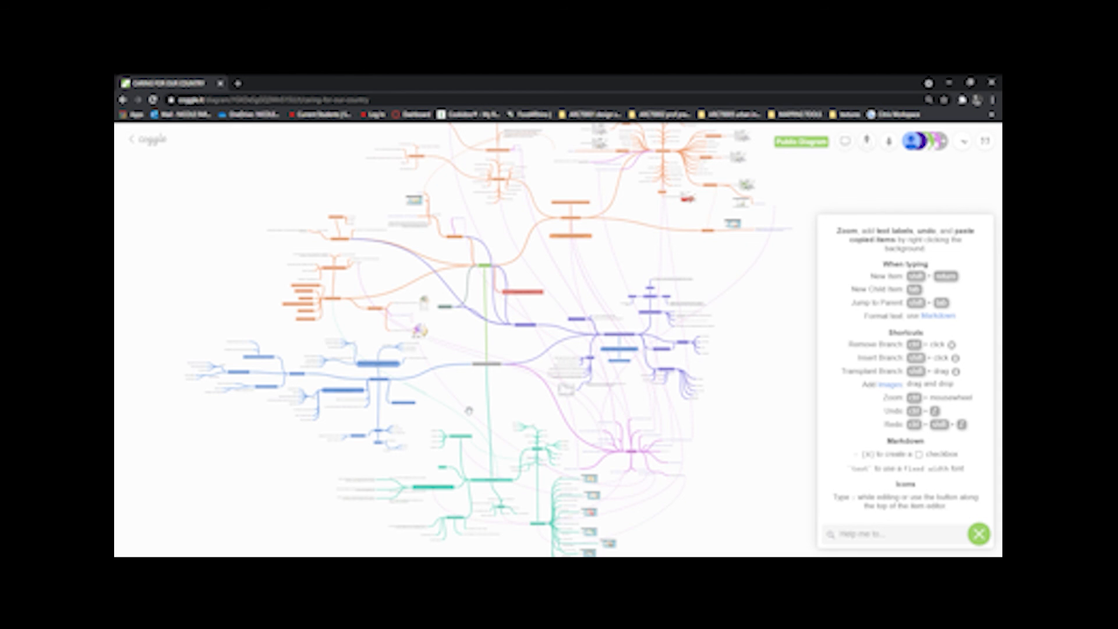
{"action": "left_click_drag", "start_coordinate": [519, 348], "coordinate": [489, 298]}
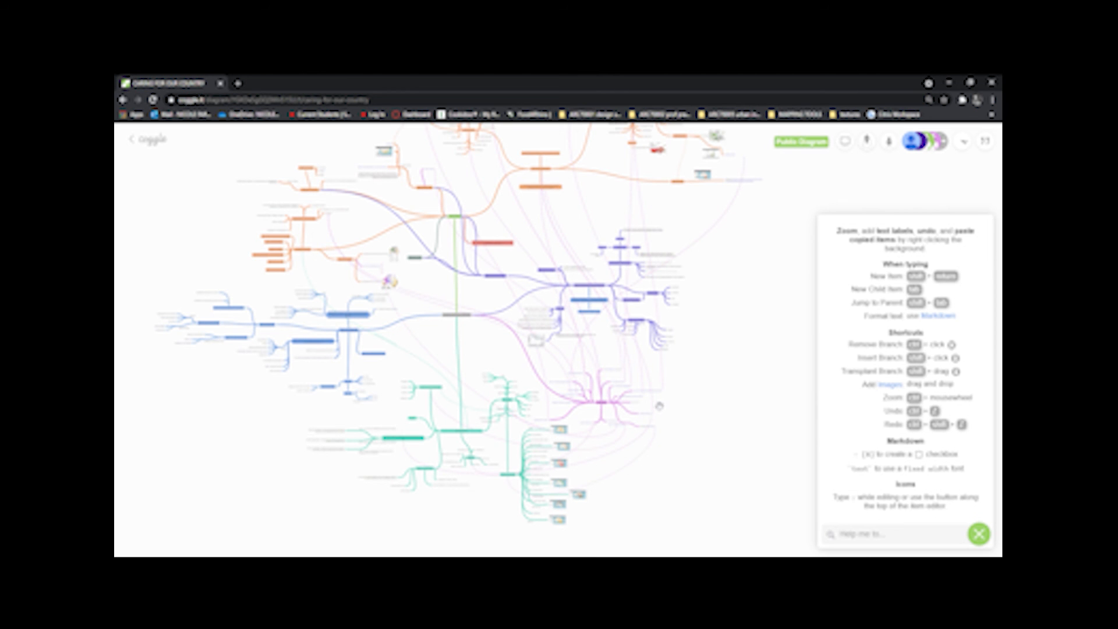